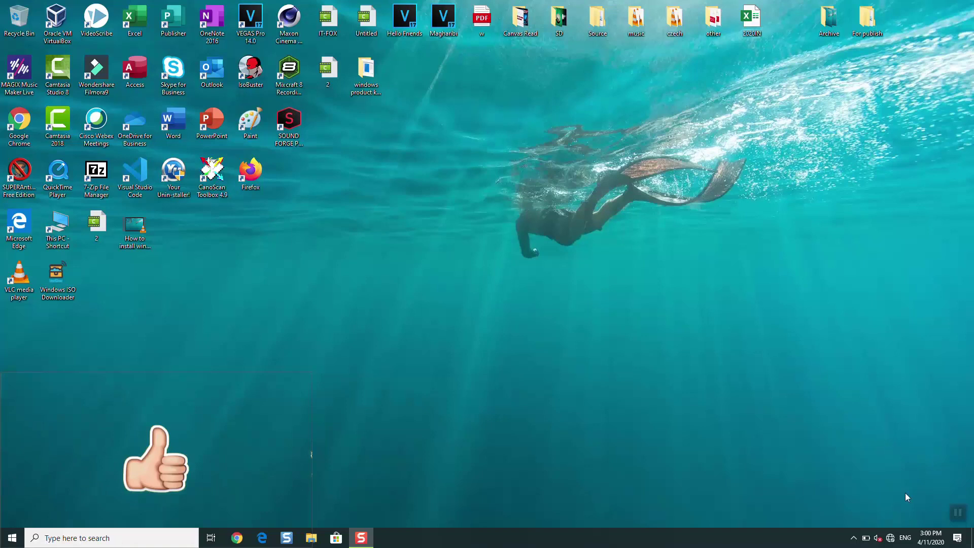
Cancel the Playing Audio troubleshooter and search Windows for 'device manager'
click(878, 541)
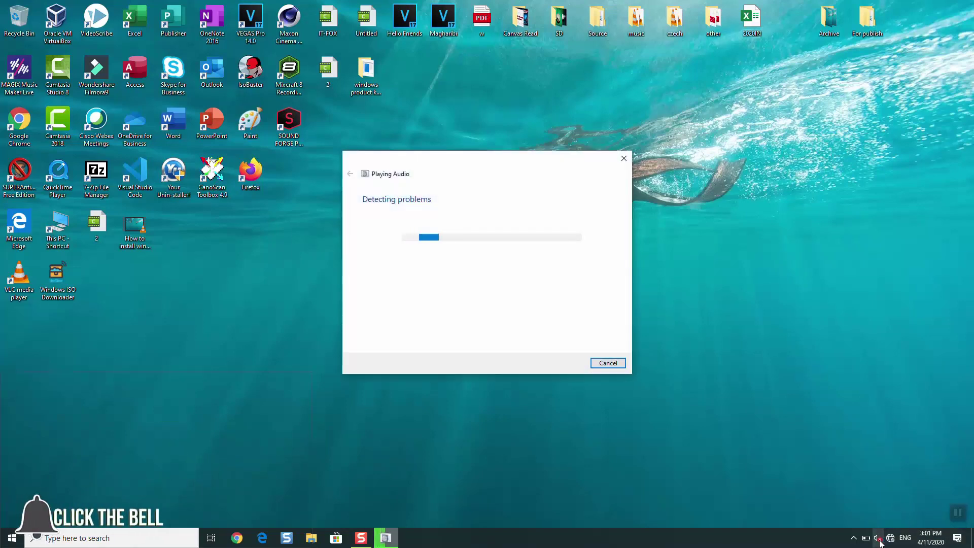
click(608, 362)
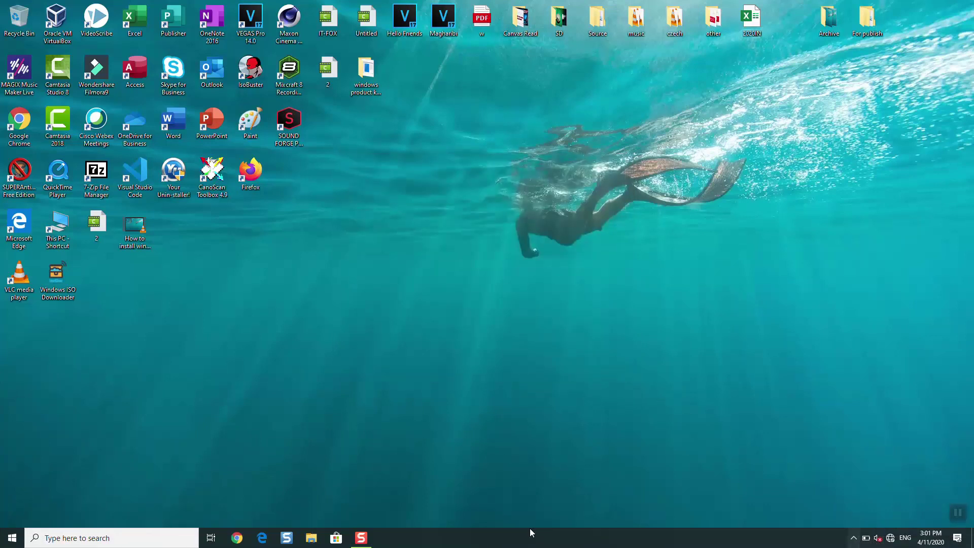
click(161, 537)
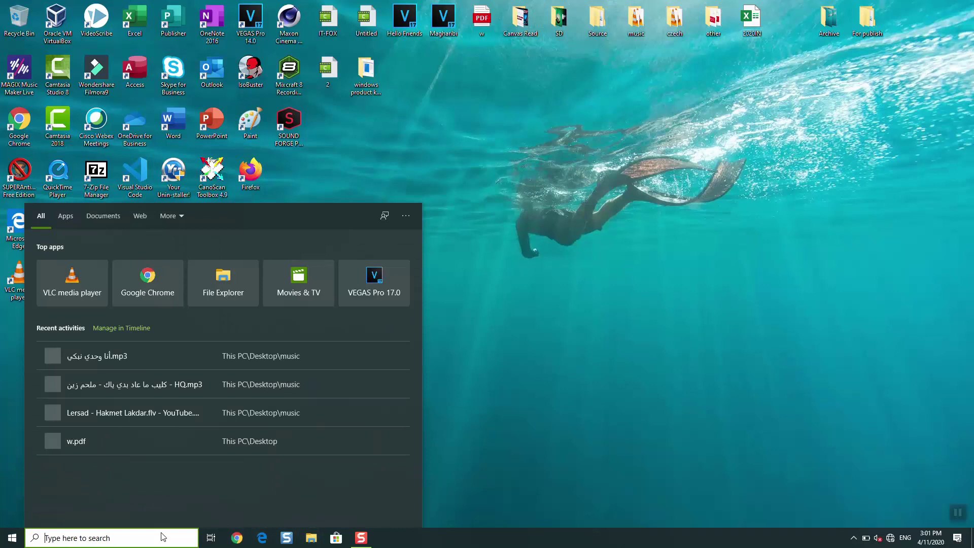
text(device)
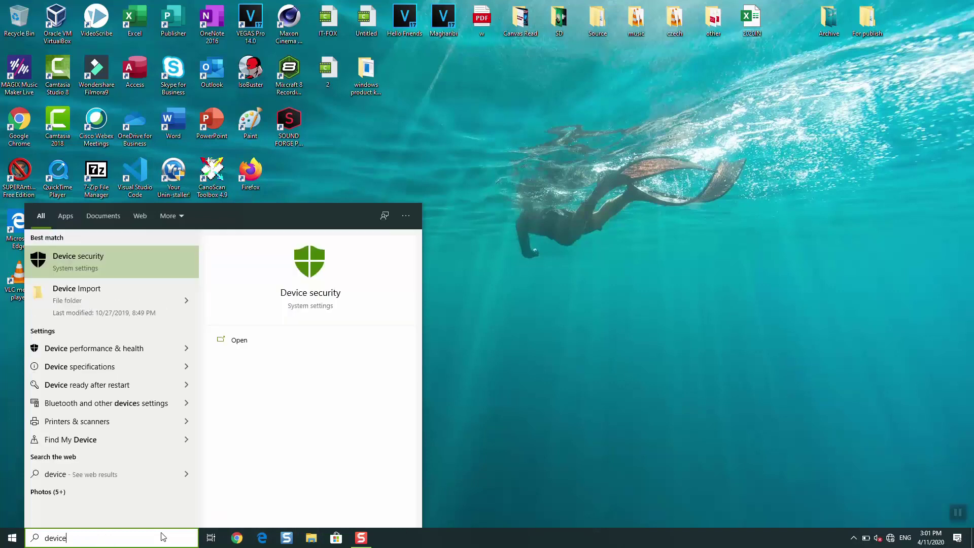
text( manager)
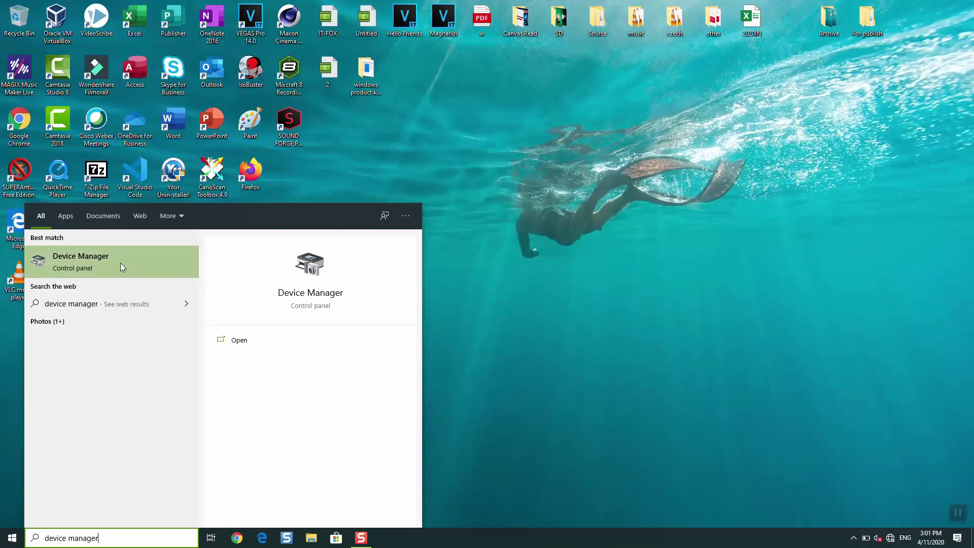
In Device Manager, search automatically for an updated Intel(R) Display Audio driver
click(322, 299)
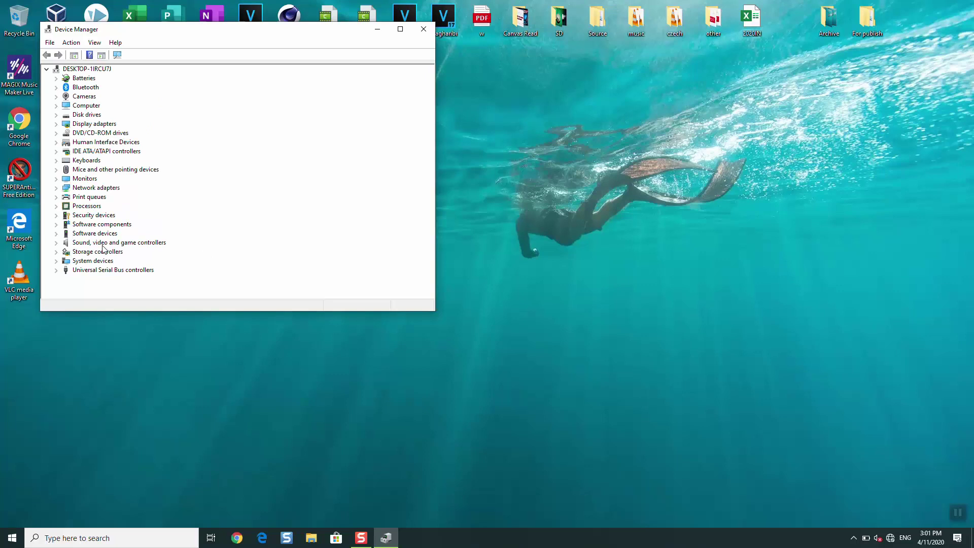
click(56, 242)
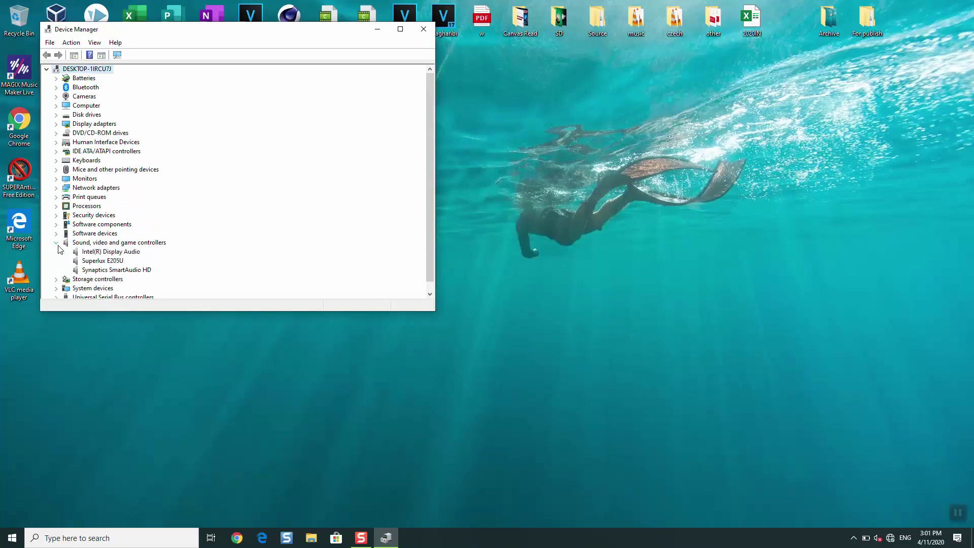
click(90, 252)
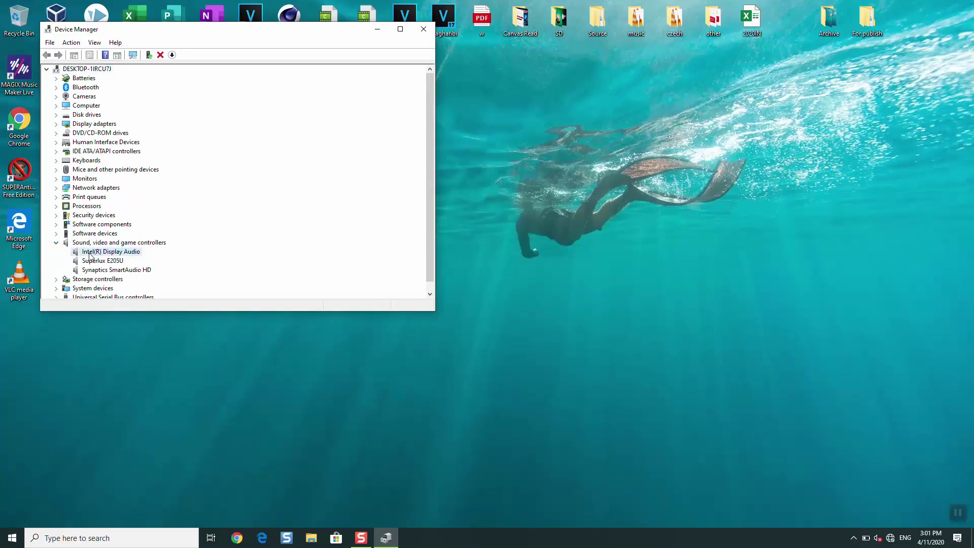
right_click(133, 258)
click(166, 264)
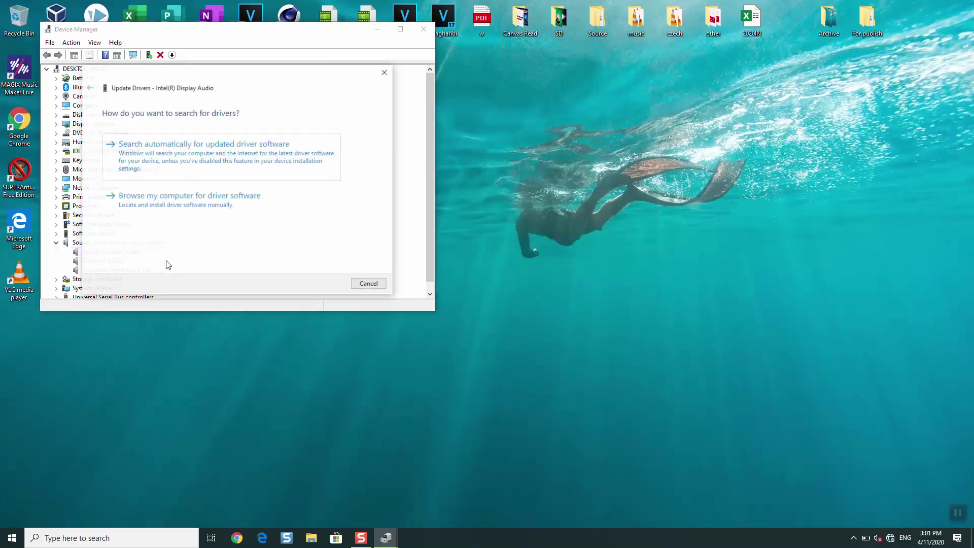
click(221, 175)
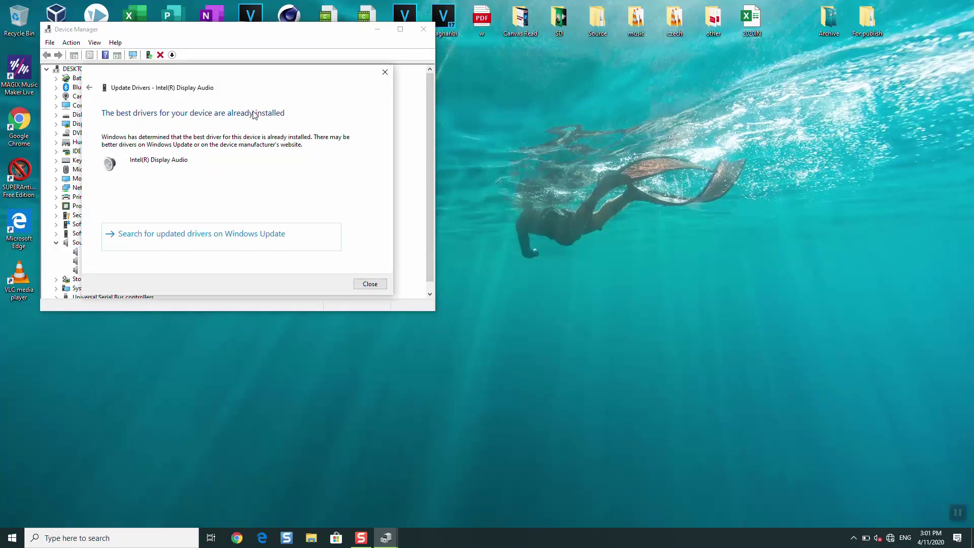
Search automatically for an updated Synaptics SmartAudio HD driver, dismiss the result, and close Device Manager
click(373, 286)
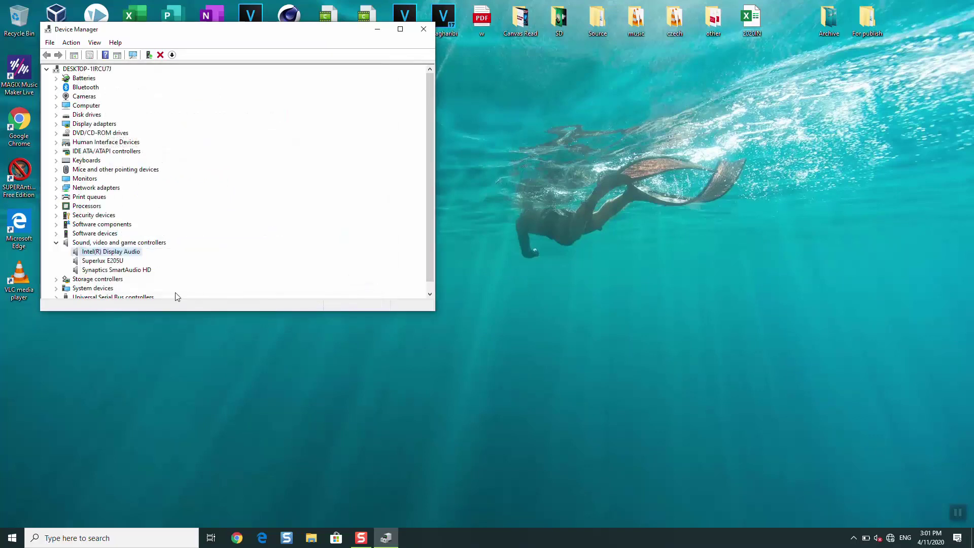
click(145, 270)
right_click(145, 272)
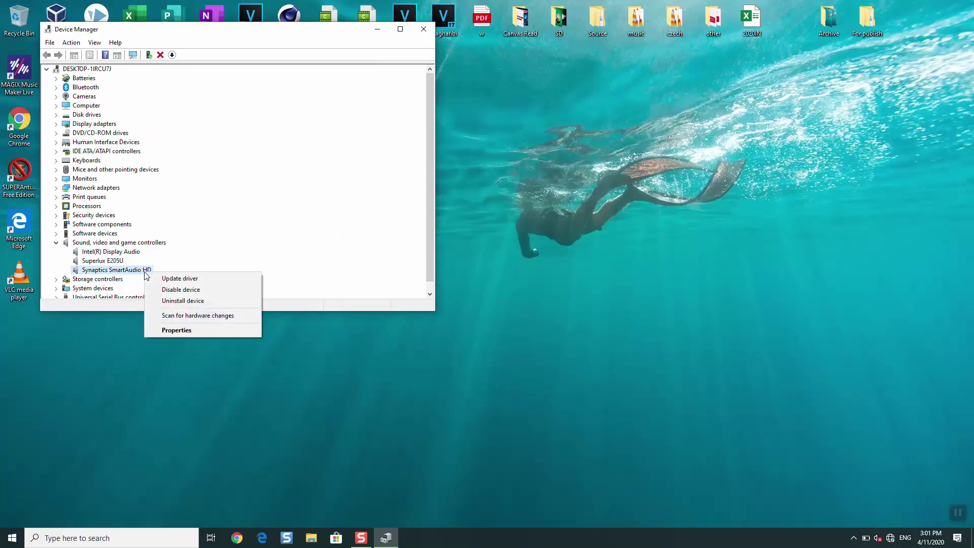
click(149, 277)
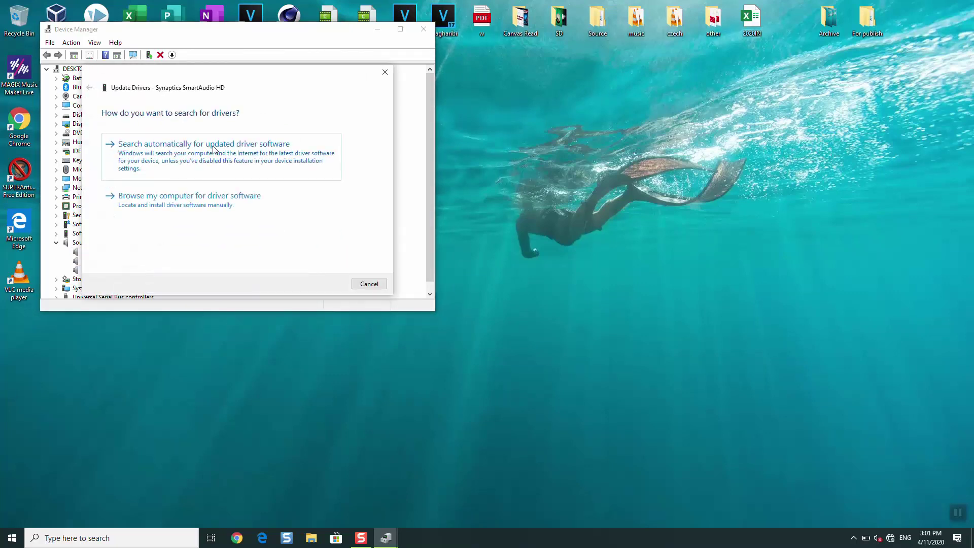
click(213, 149)
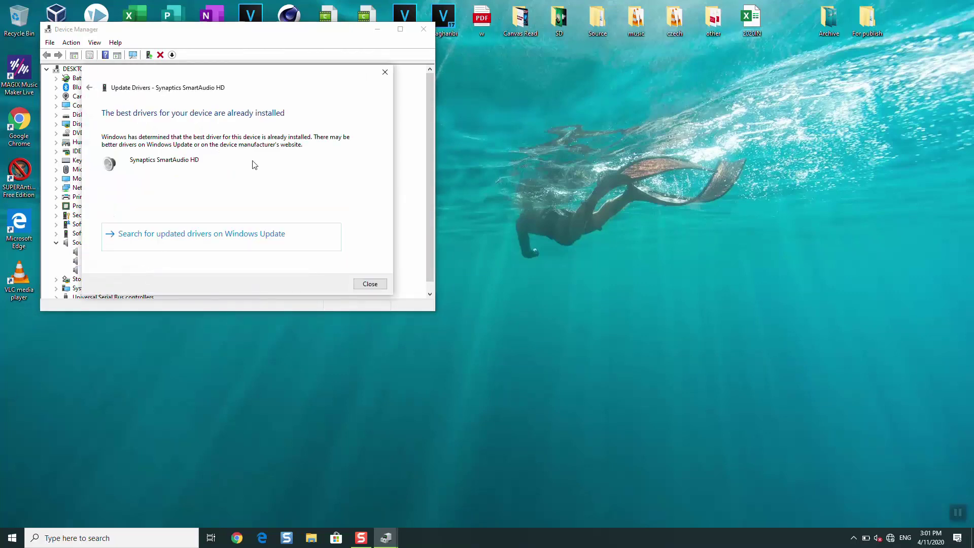
click(383, 285)
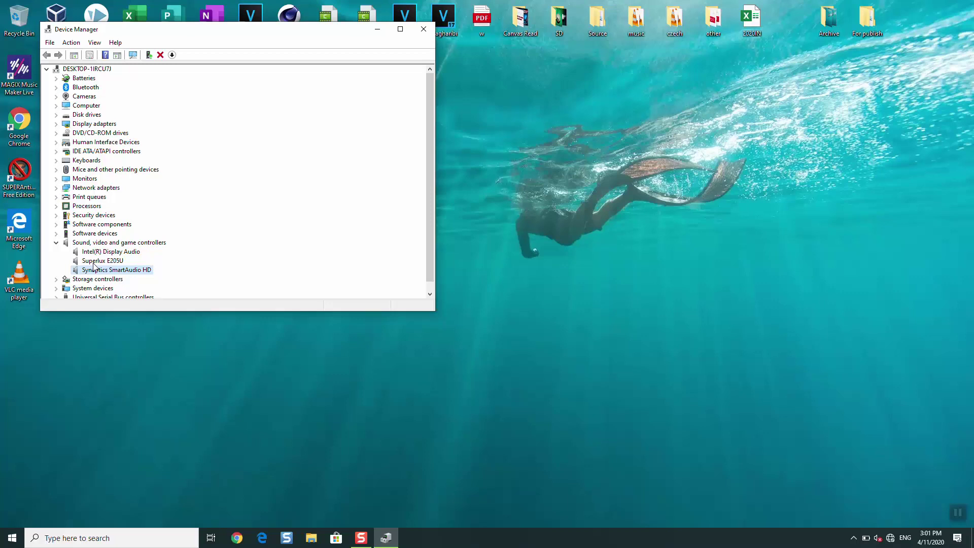
click(424, 29)
Open Settings via search and go to System > Sound > Manage sound devices
click(101, 538)
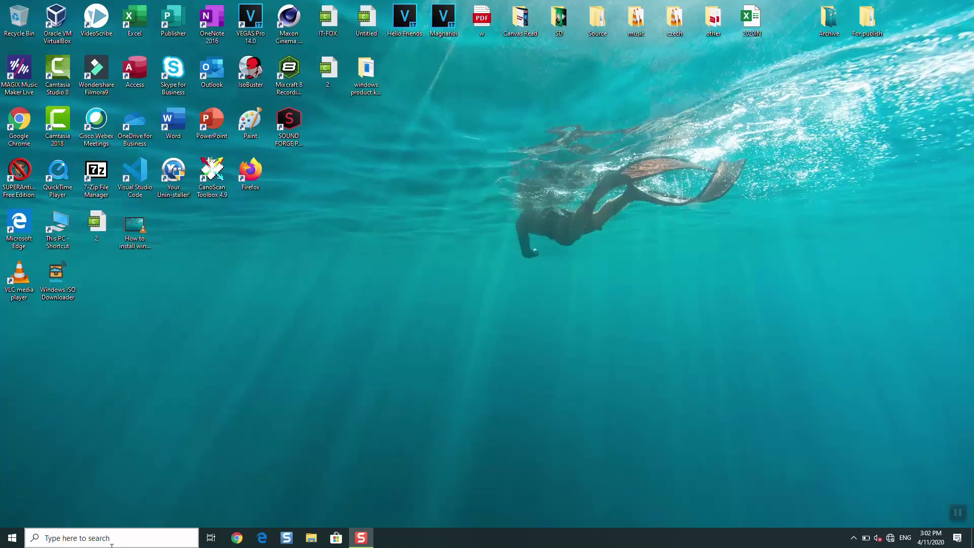
text(s)
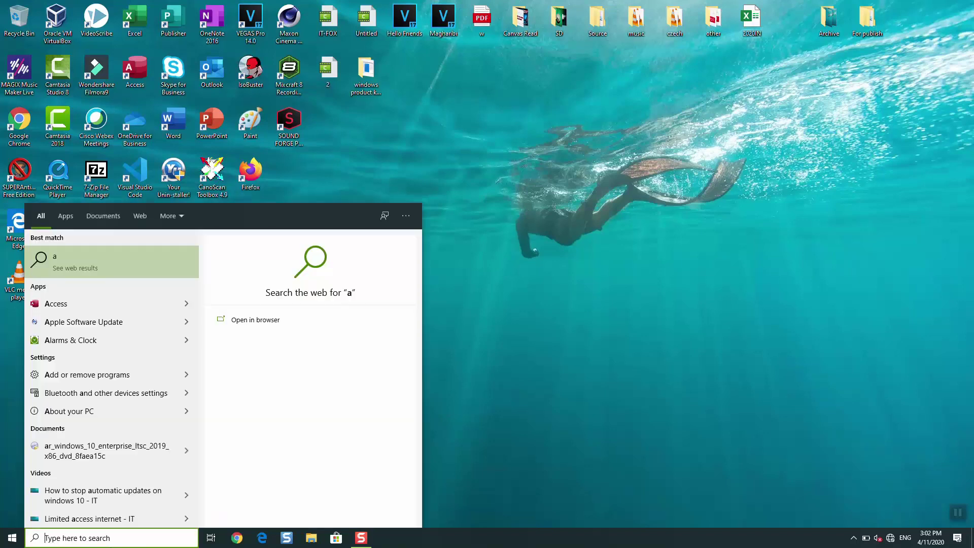
text(ettings)
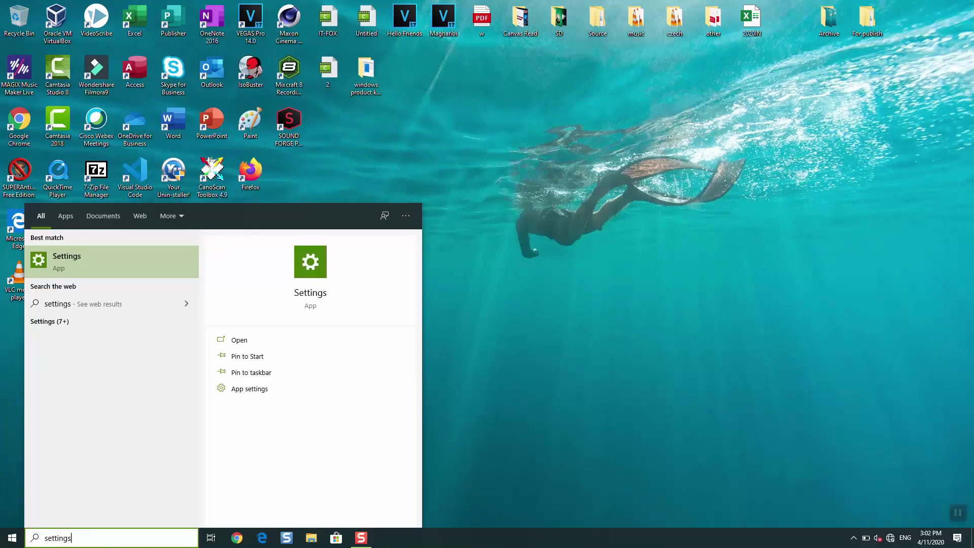
click(129, 266)
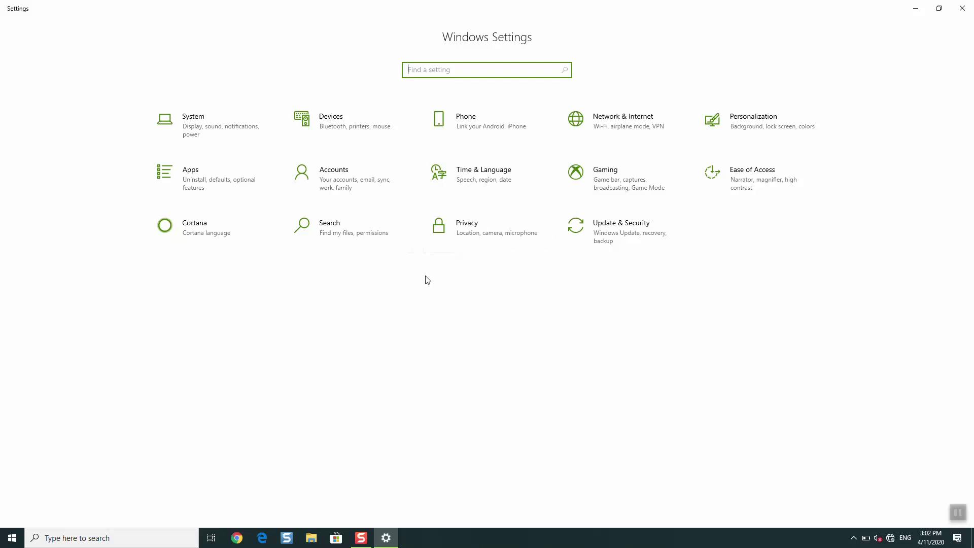
click(962, 511)
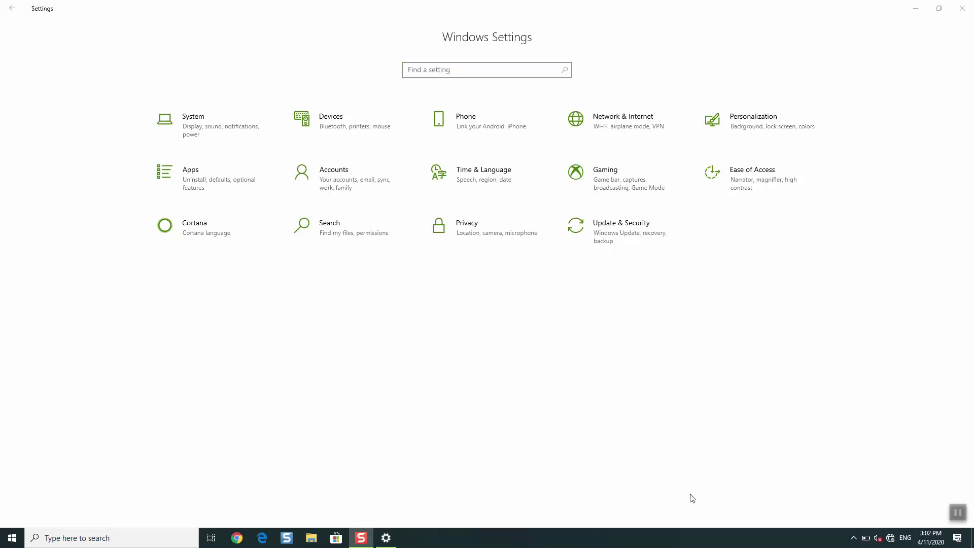
click(217, 144)
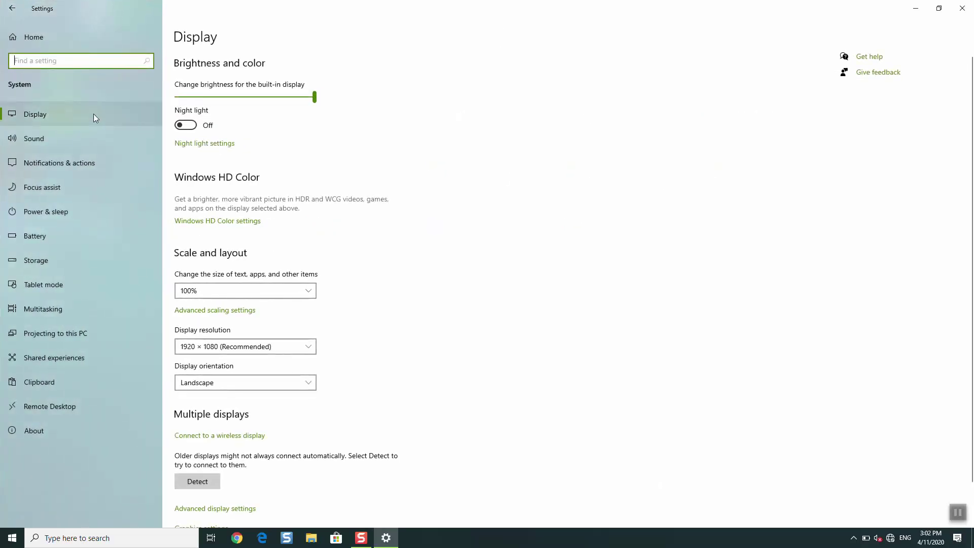
click(68, 137)
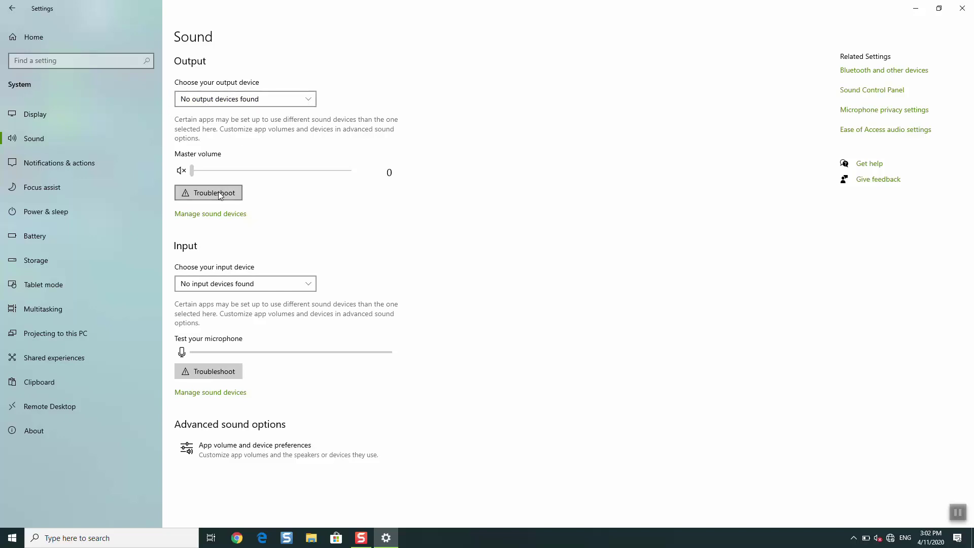
click(218, 214)
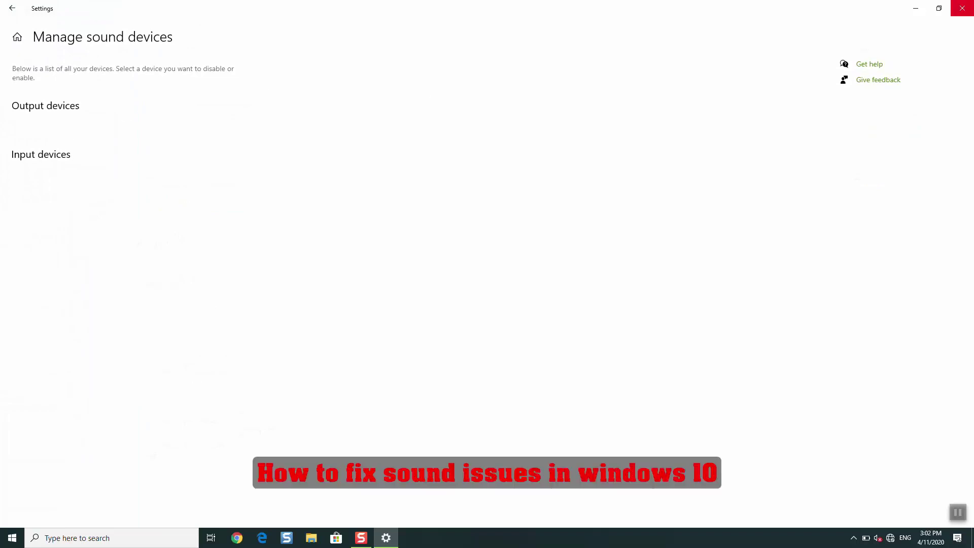
Close Settings, launch the Services app from search, and select the Windows Audio service
key(alt+F4)
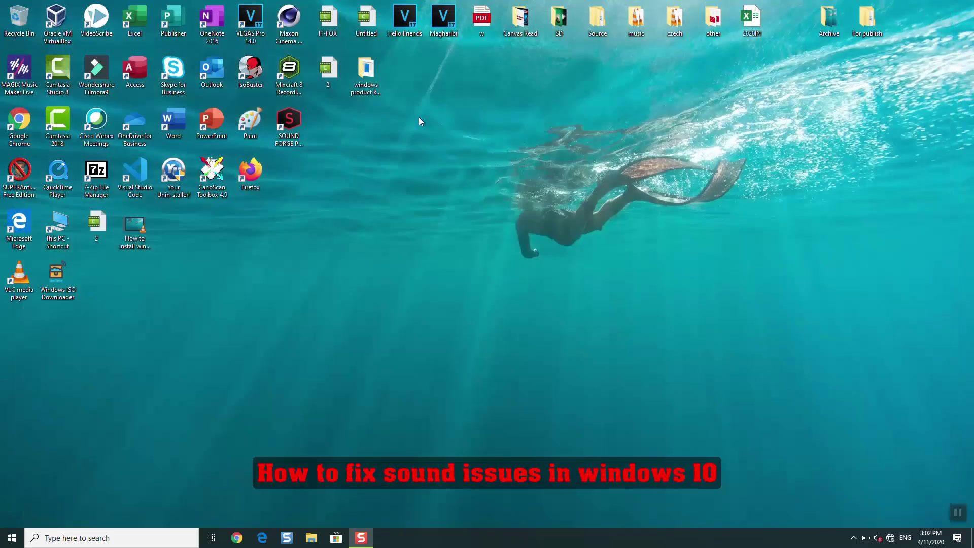
click(153, 529)
text(sou)
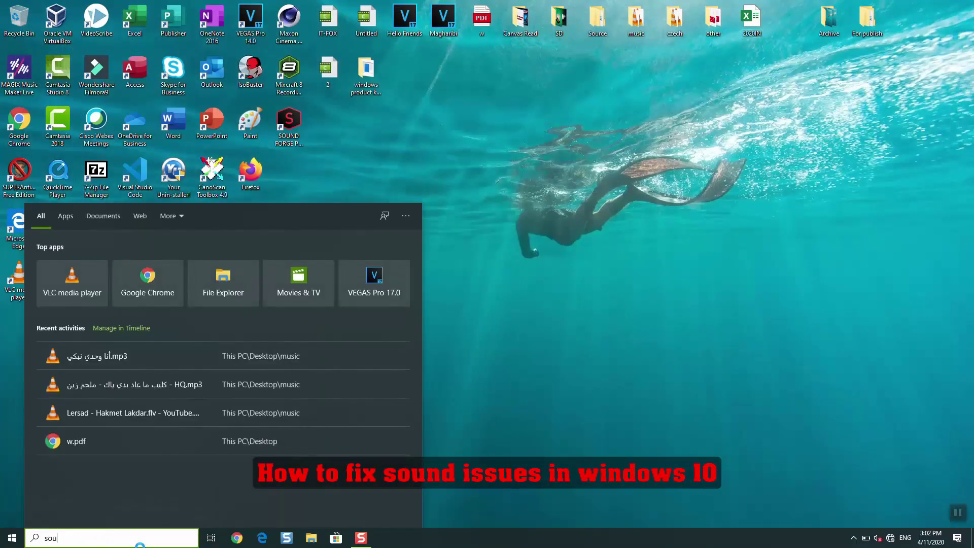
text(nd)
key(BackSpace)
key(BackSpace)
key(BackSpace)
key(BackSpace)
text(e)
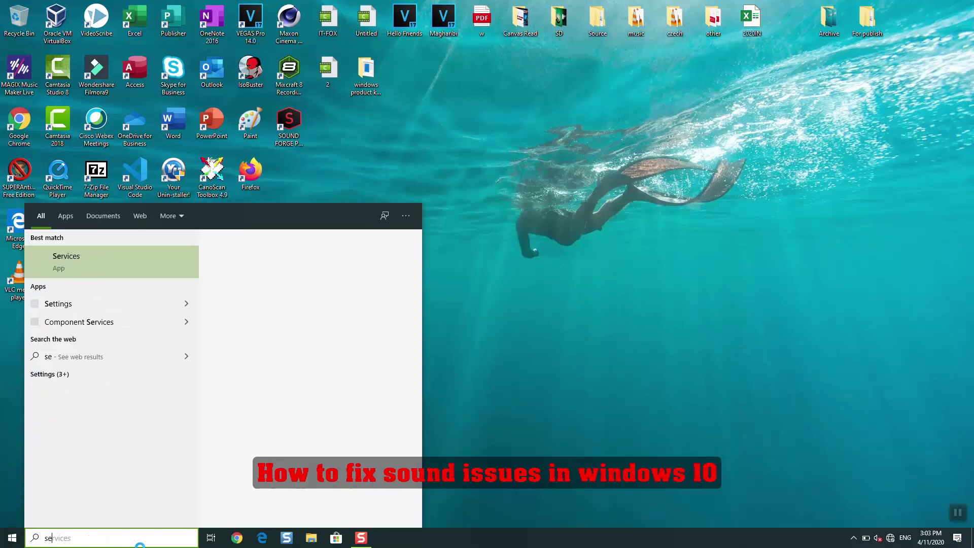
text(rvices)
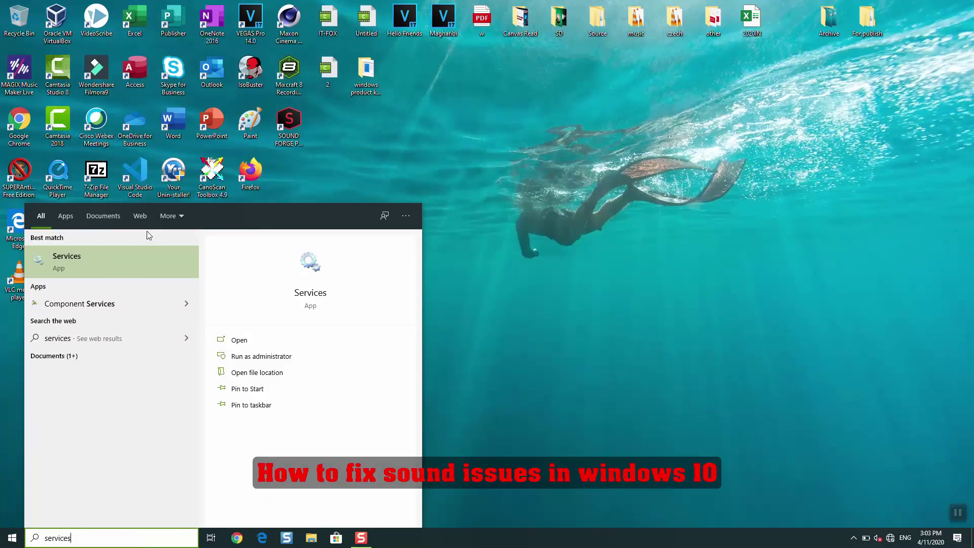
click(130, 269)
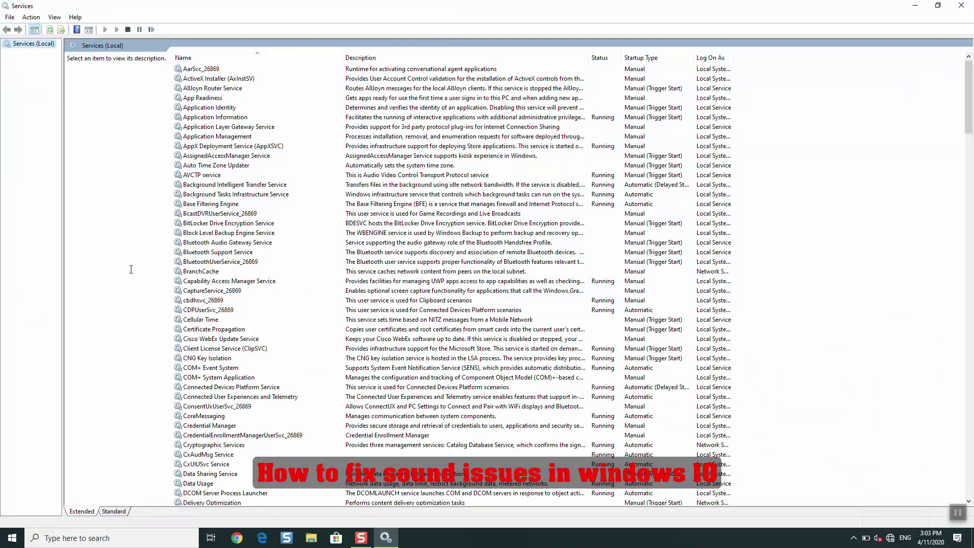
click(198, 252)
text(e)
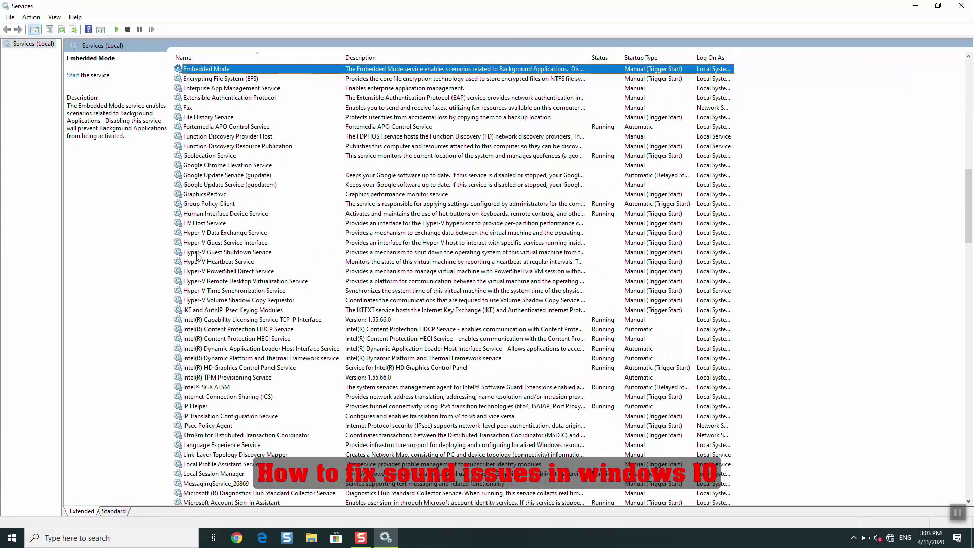
text(win)
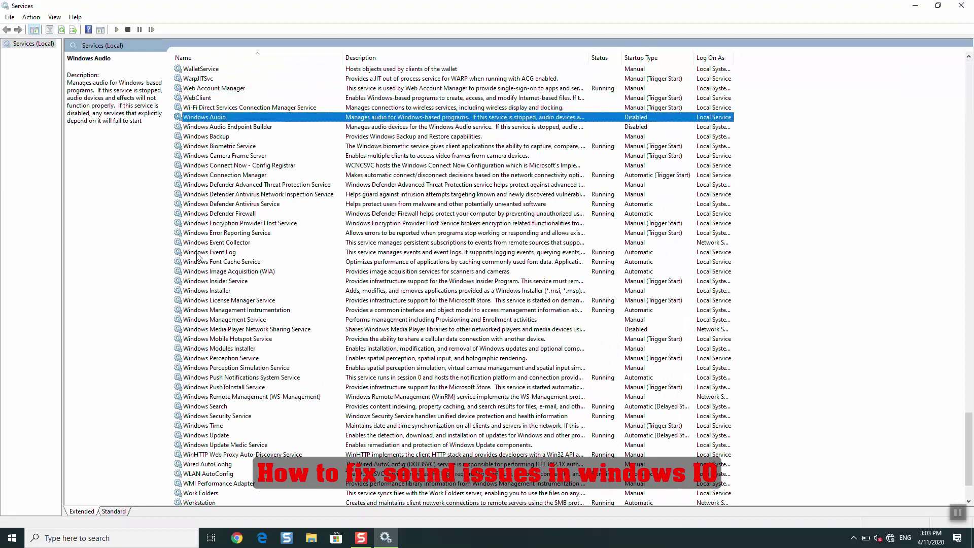
click(222, 117)
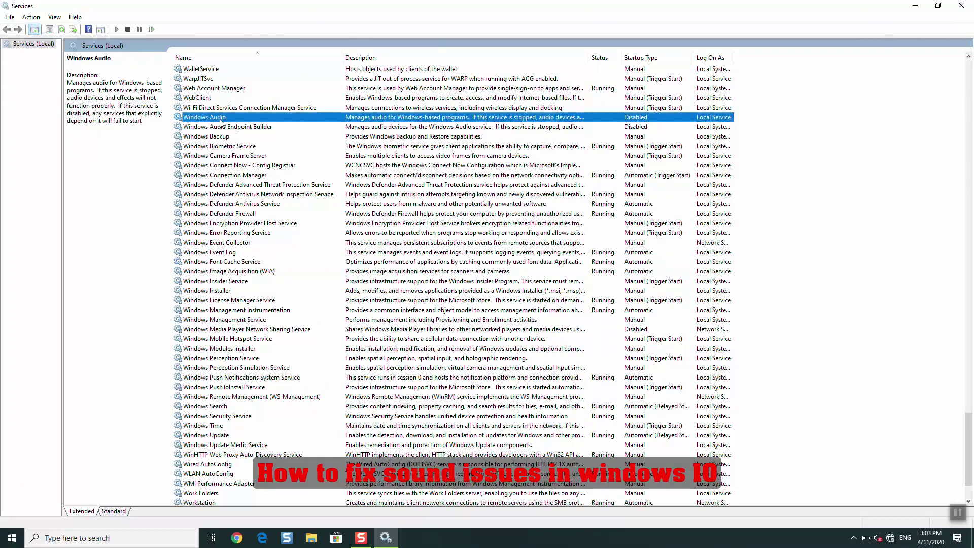
Set the Windows Audio service's startup type to Automatic, after a delayed-start attempt errors
double_click(641, 119)
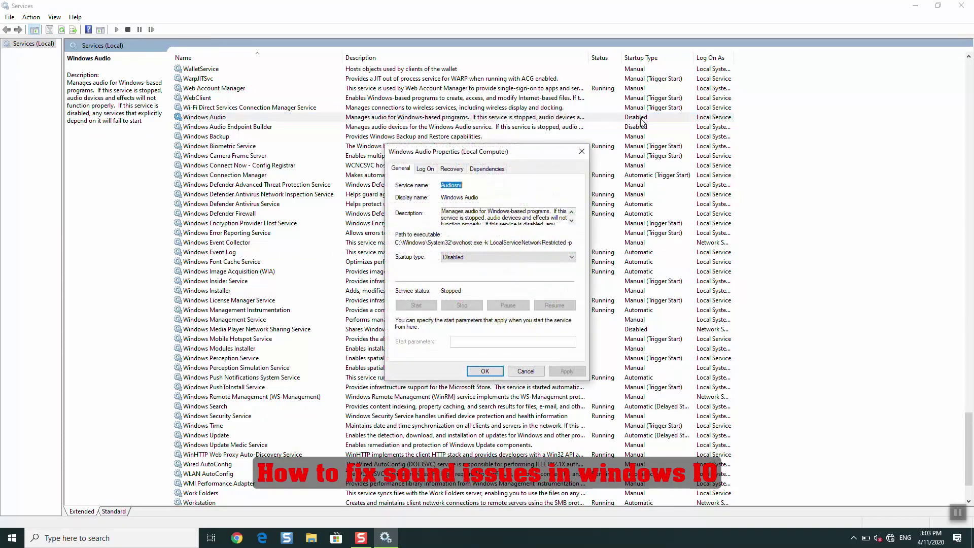
click(472, 257)
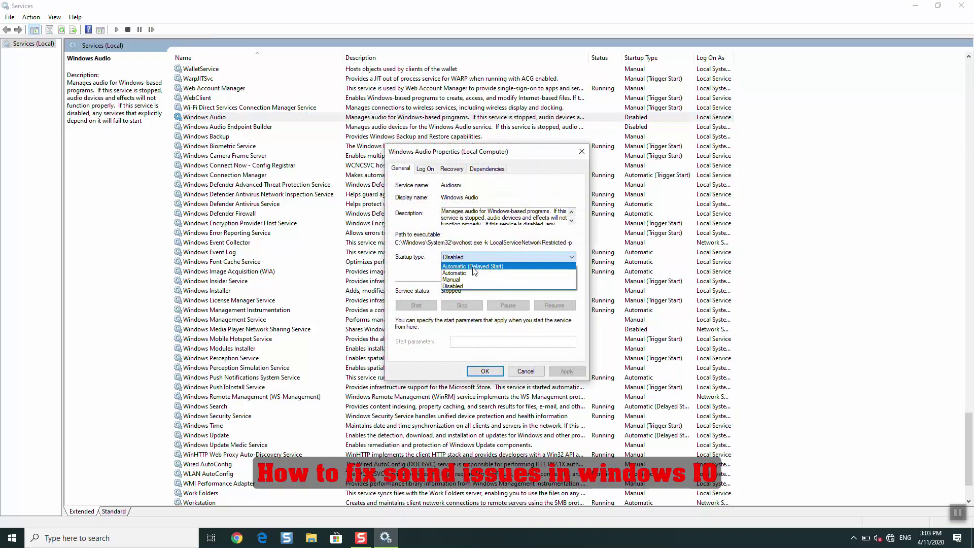
click(474, 266)
click(566, 371)
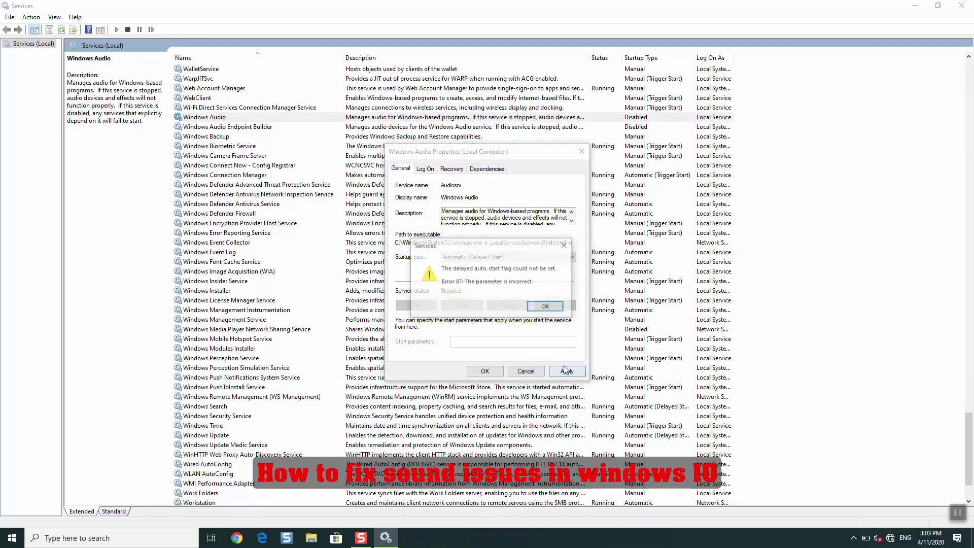
click(543, 307)
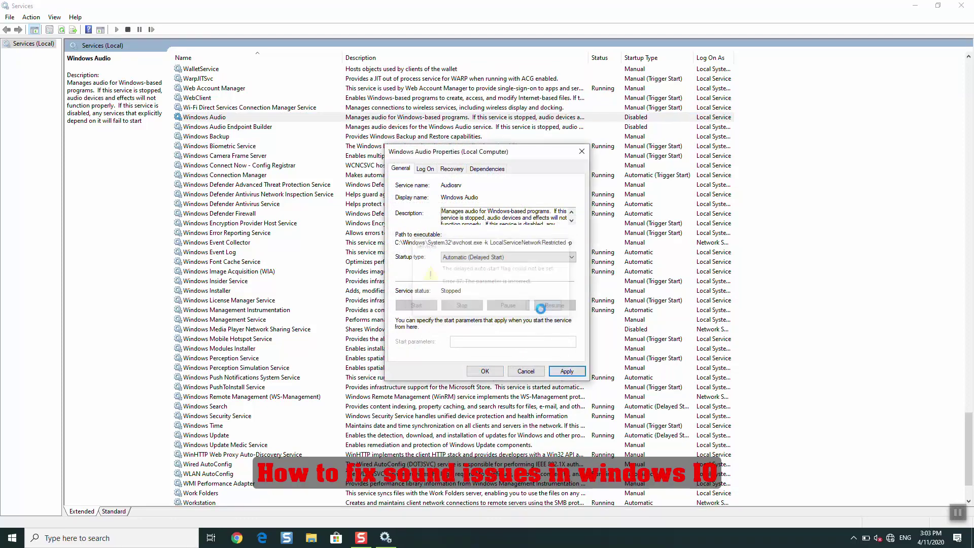
click(501, 257)
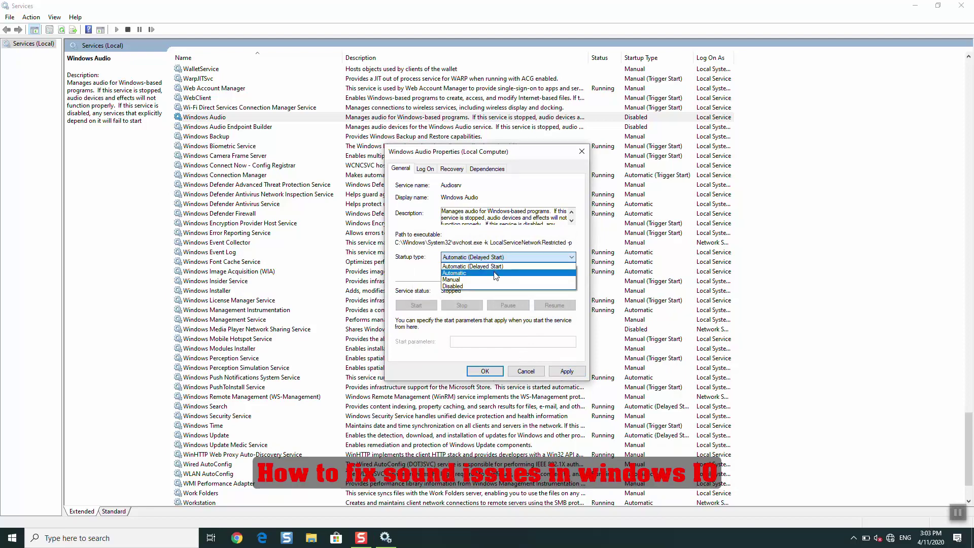
click(496, 269)
click(567, 371)
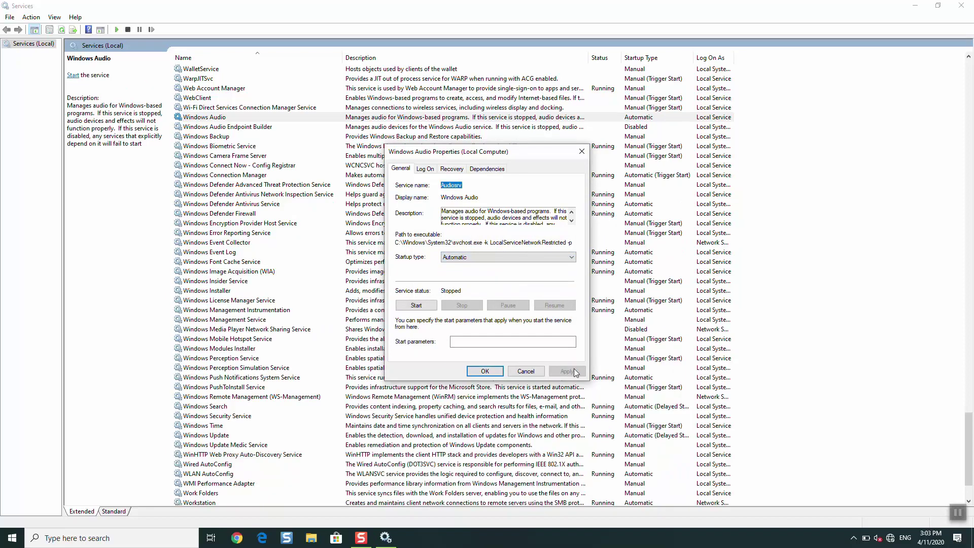
click(484, 371)
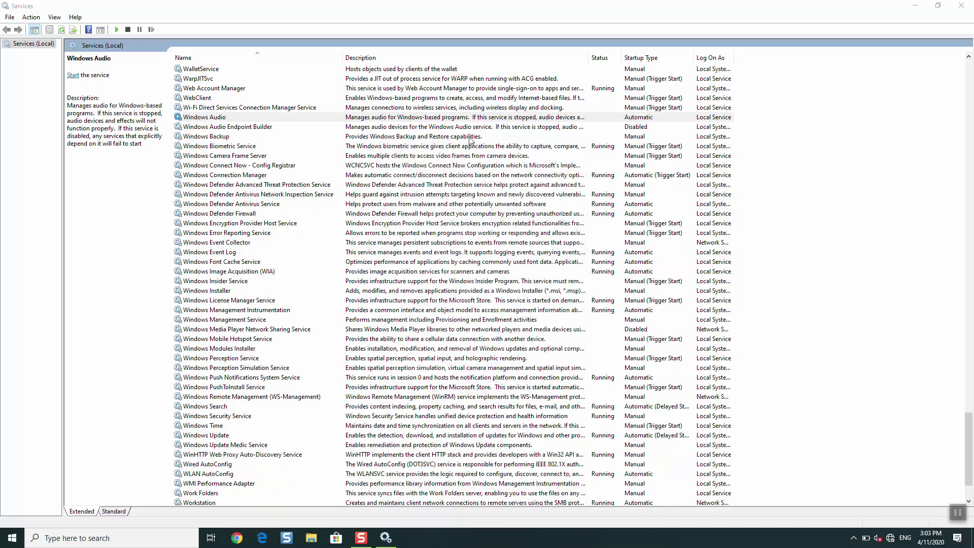
Try starting Windows Audio, which fails with Error 1068 because a dependency won't start
double_click(501, 119)
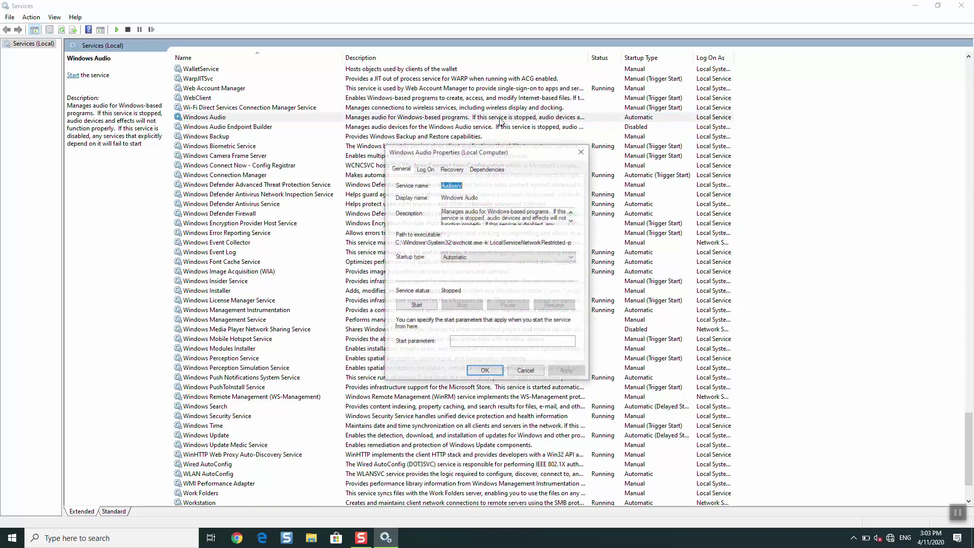
click(431, 305)
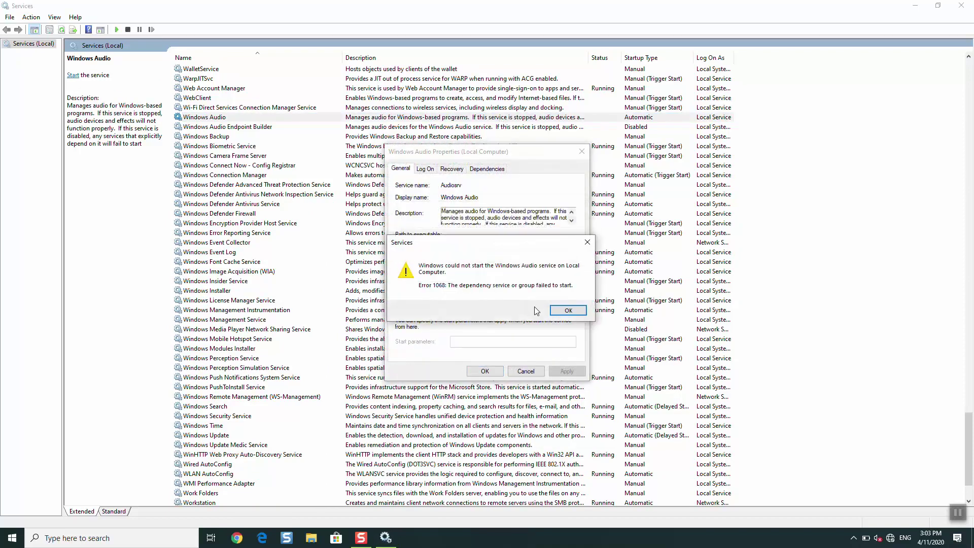
click(564, 310)
click(485, 371)
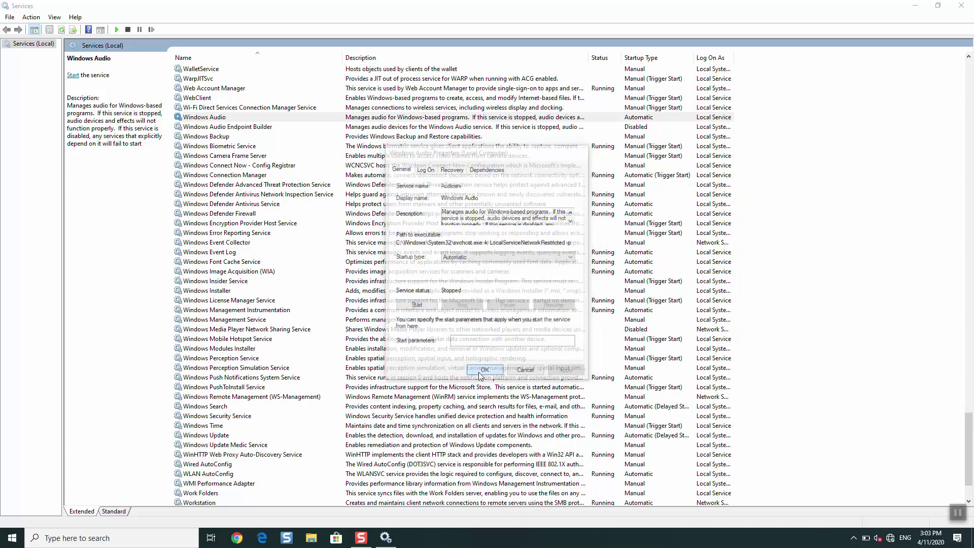
Set Windows Audio Endpoint Builder to Automatic startup and start the service
click(571, 129)
double_click(571, 129)
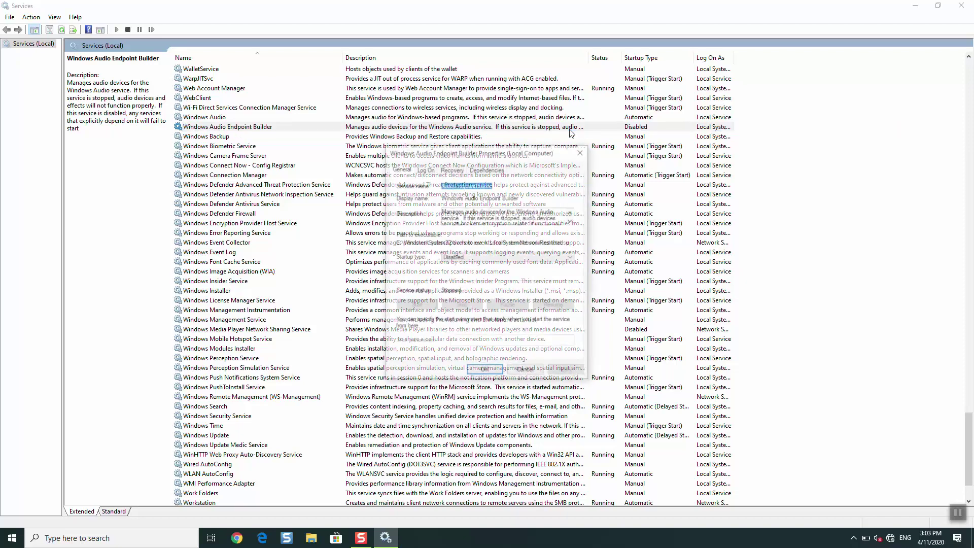
click(508, 257)
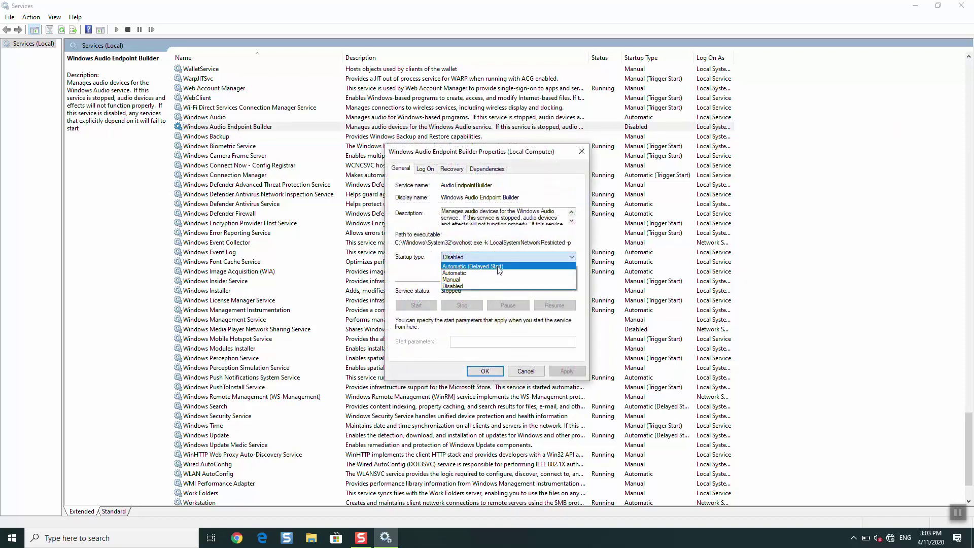
click(497, 264)
click(496, 260)
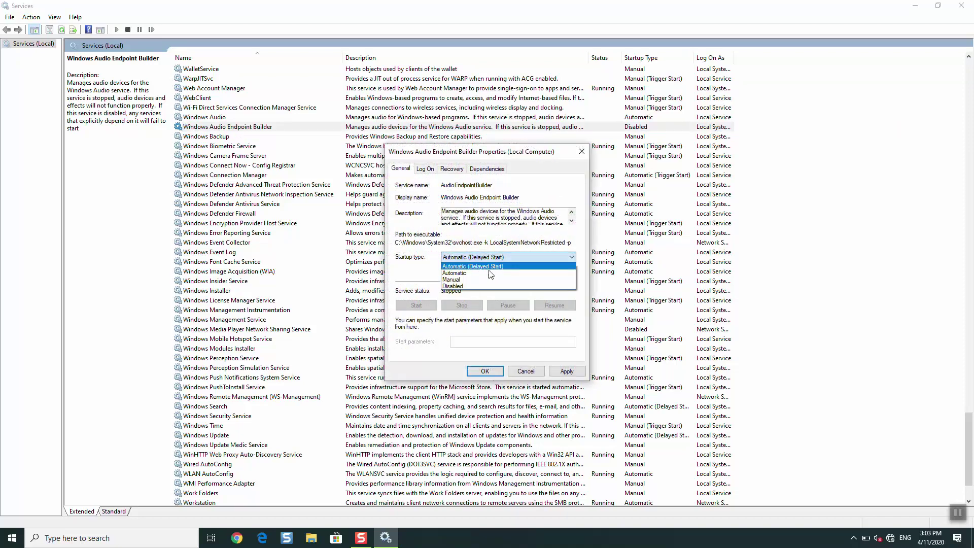
click(491, 272)
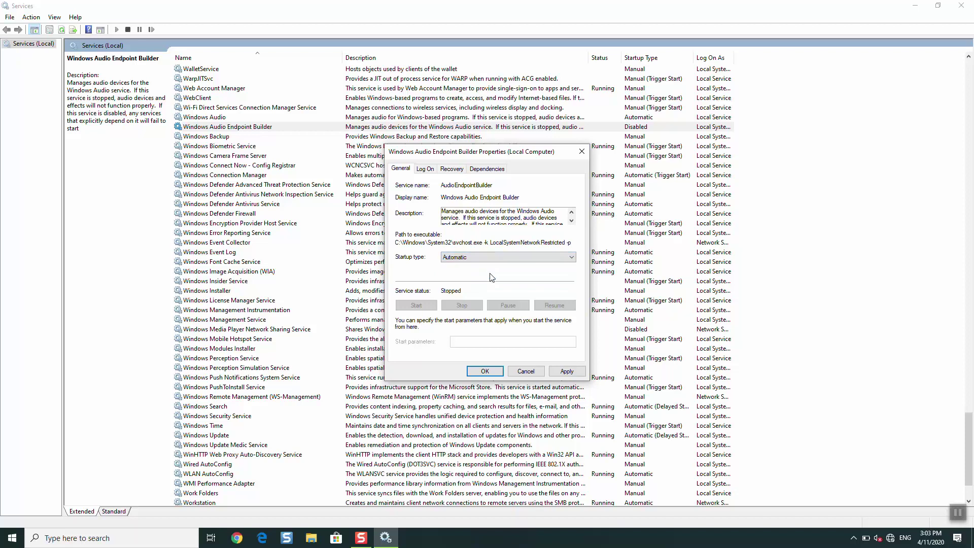
click(565, 370)
click(431, 307)
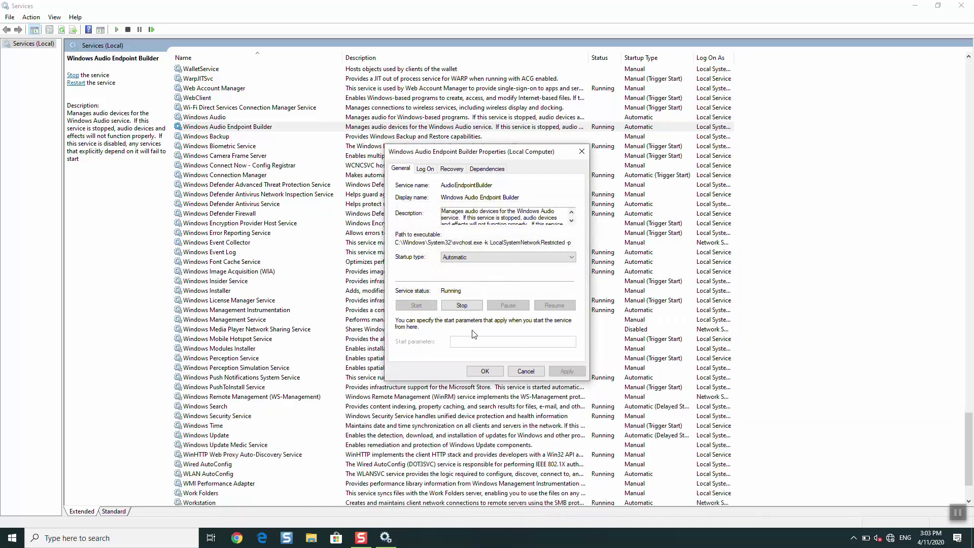
click(483, 371)
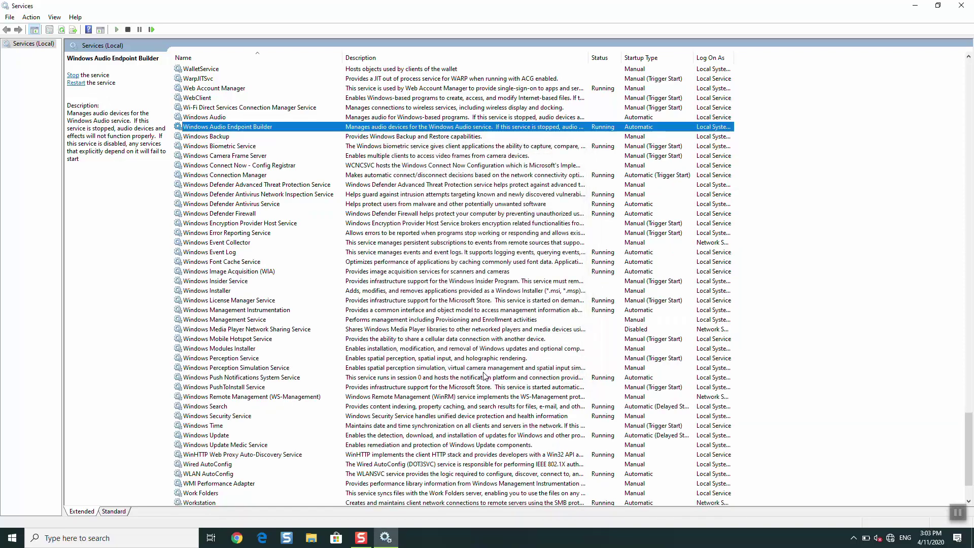
Start the Windows Audio service so it now runs
click(447, 118)
double_click(447, 118)
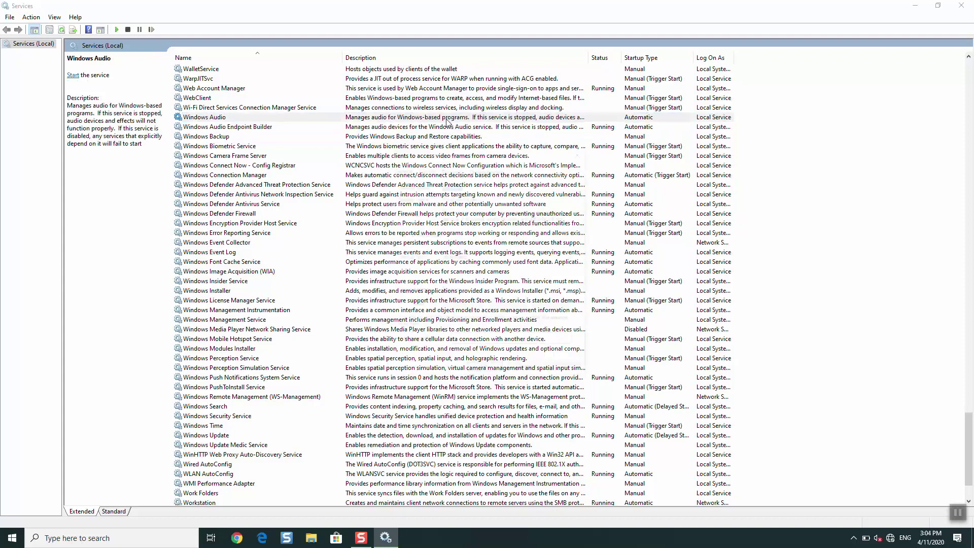
click(429, 305)
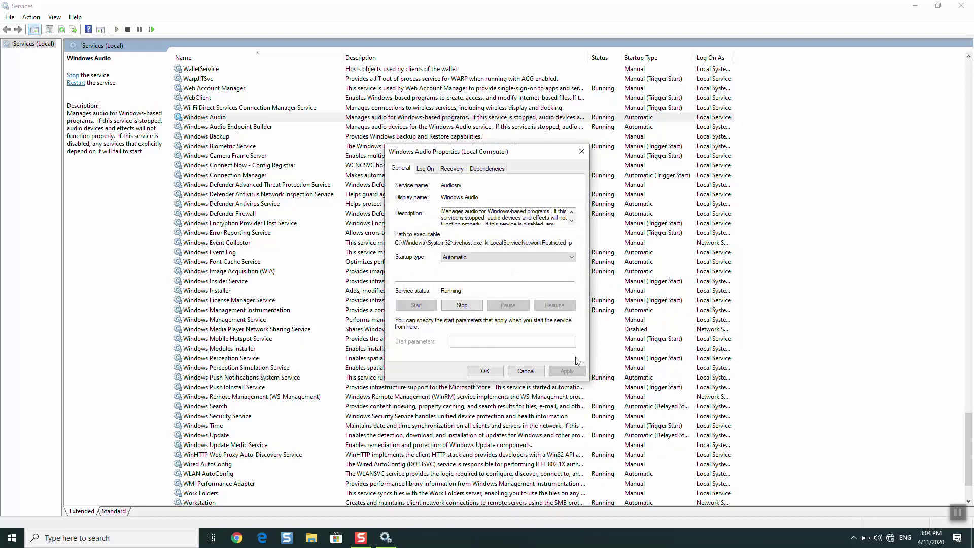
click(494, 372)
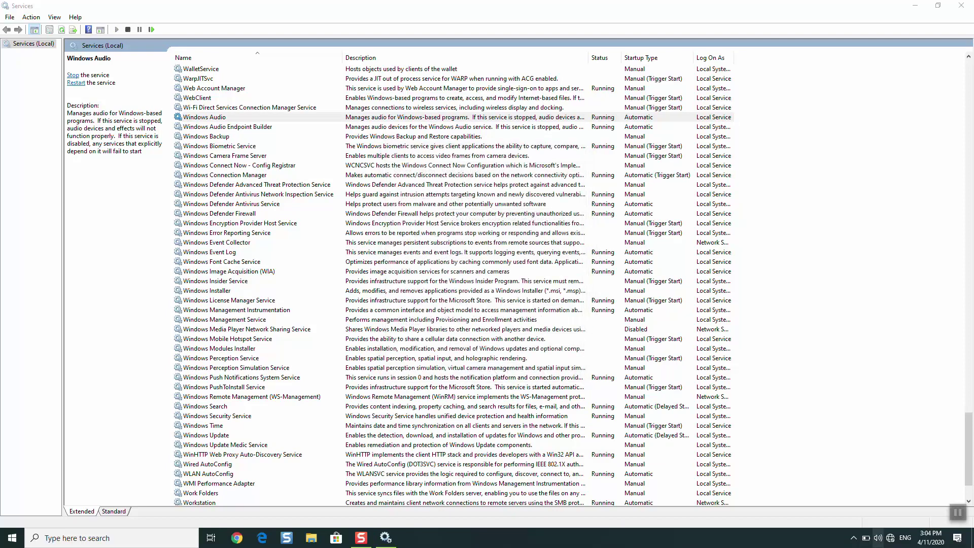
Set speaker volume to 50 and switch playback to Speakers (4- Superlux E205U)
click(878, 538)
click(883, 513)
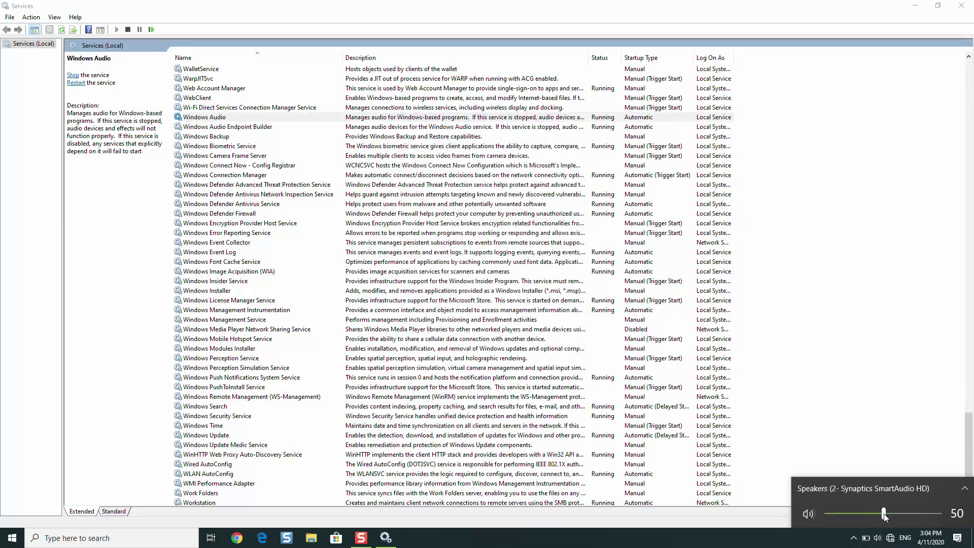
click(897, 494)
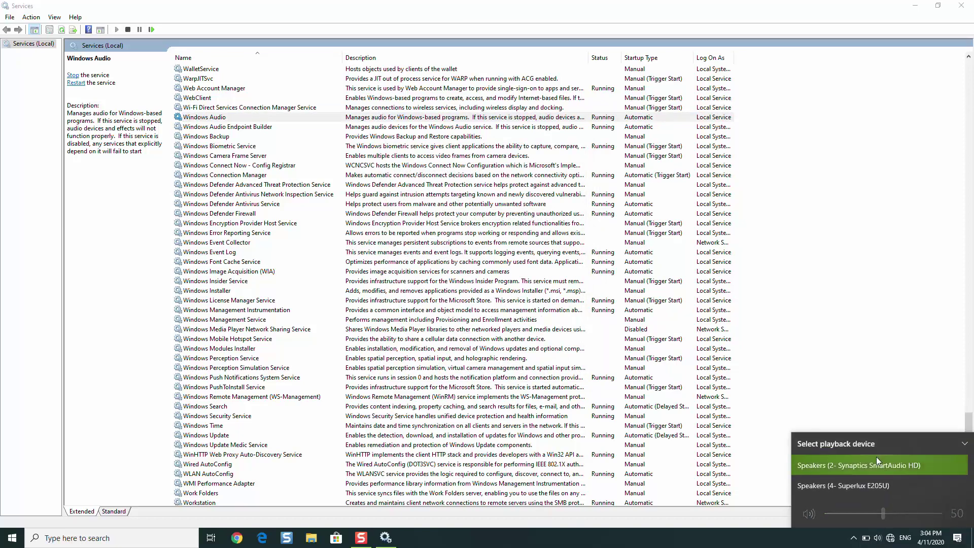
click(878, 484)
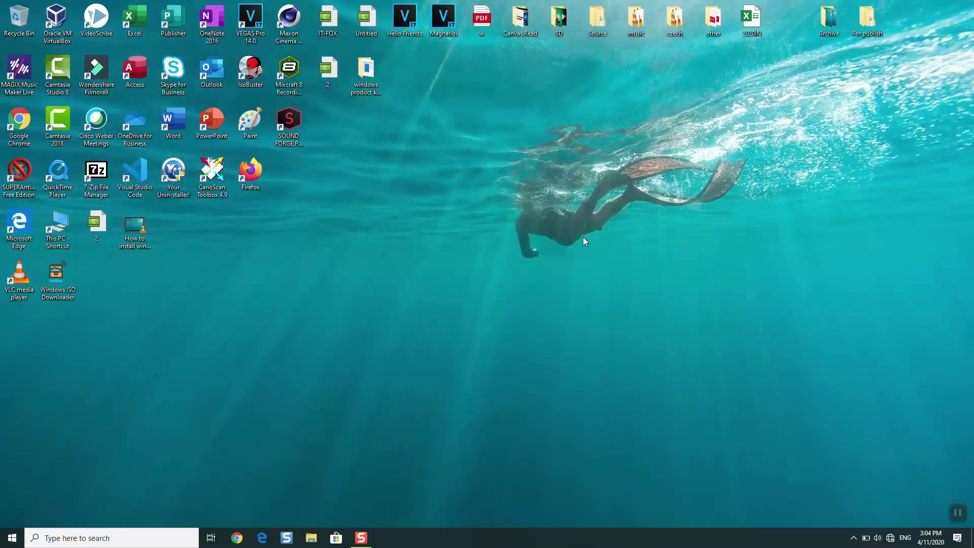
Open the Settings app from search and go to System > Sound
click(98, 543)
text(se)
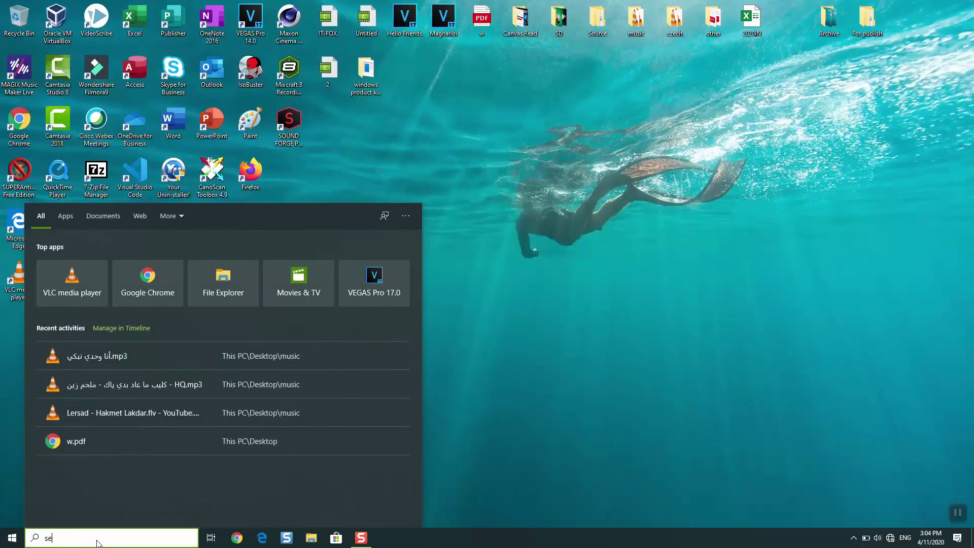
text(ttings)
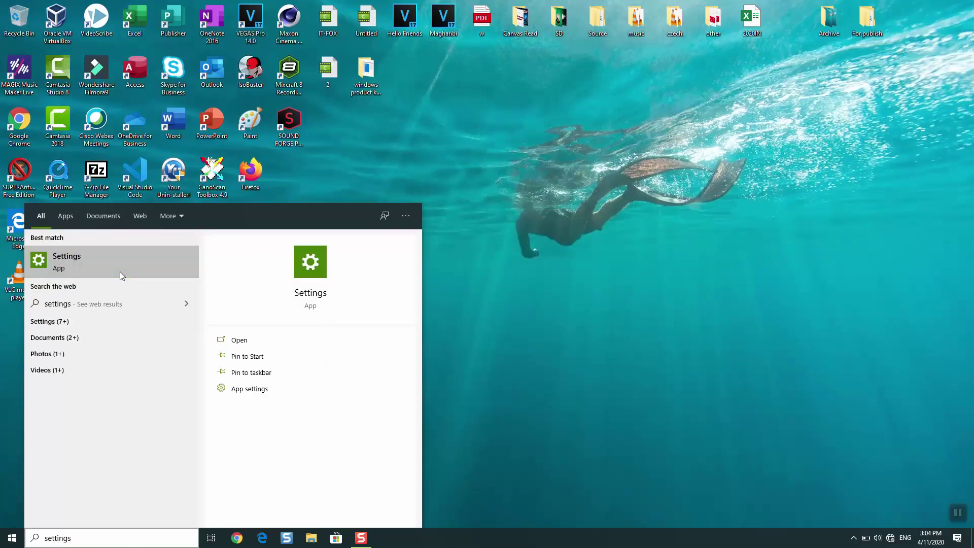
click(119, 272)
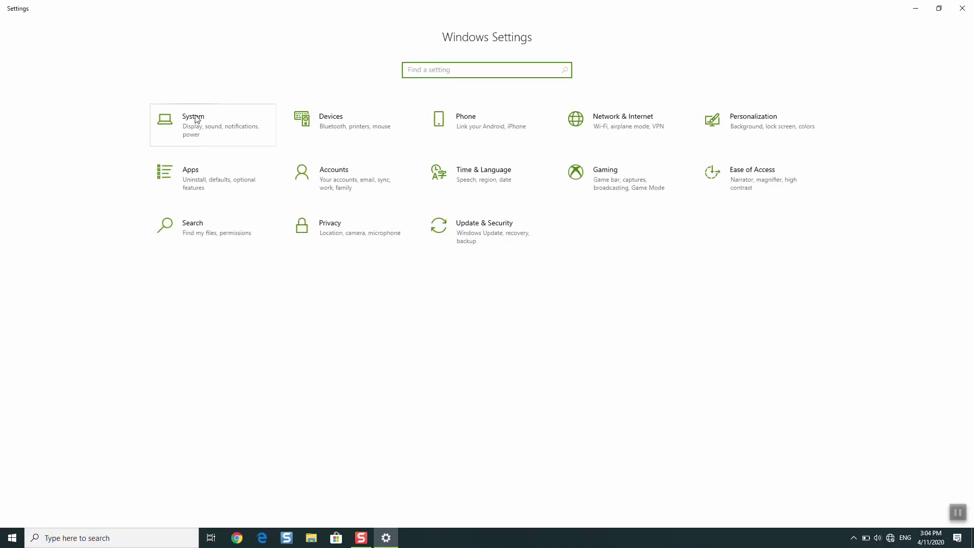
click(197, 120)
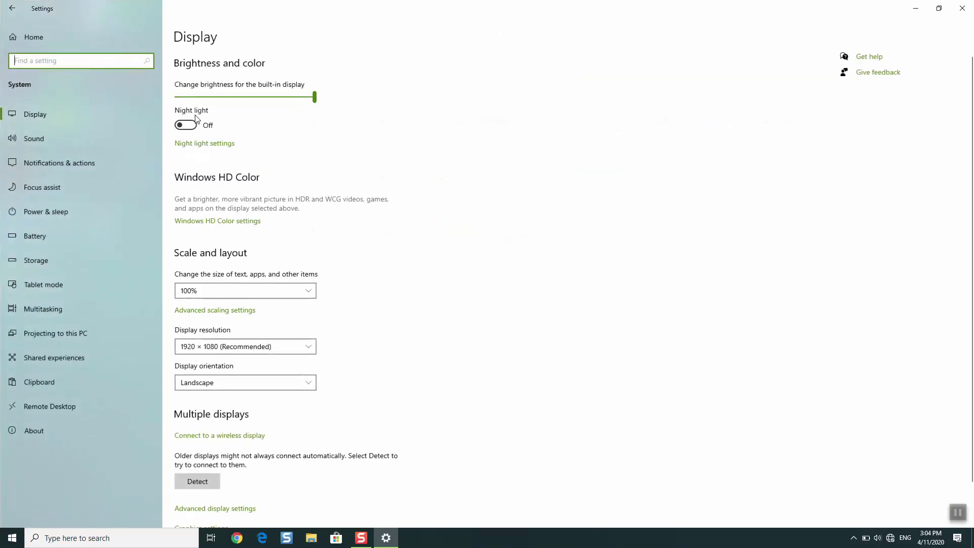
click(69, 145)
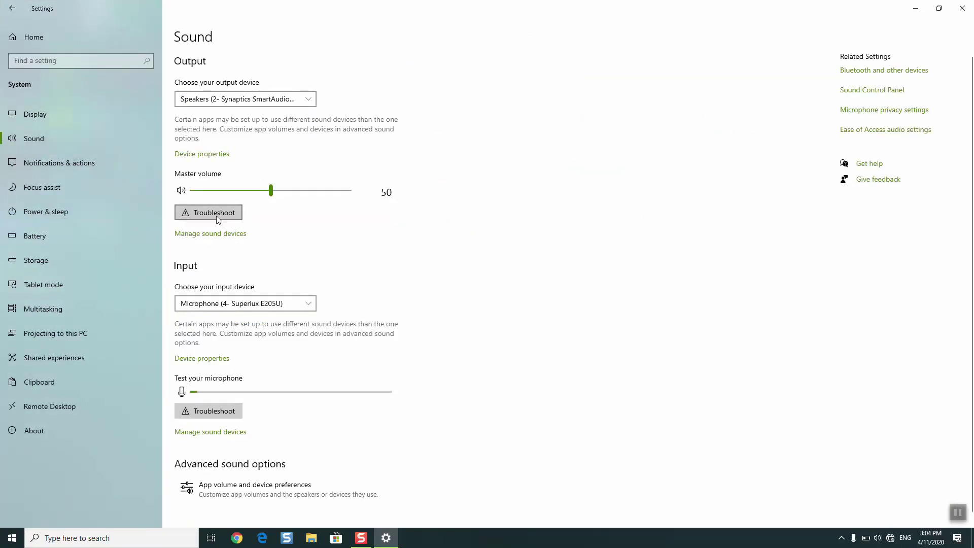
Troubleshoot audio output on the default Synaptics SmartAudio HD speakers
click(217, 215)
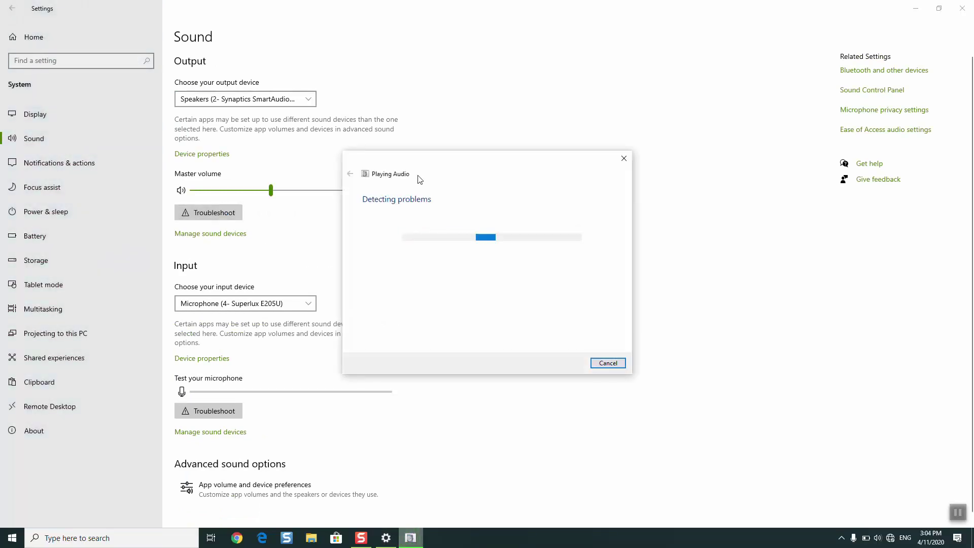
drag(424, 169, 527, 111)
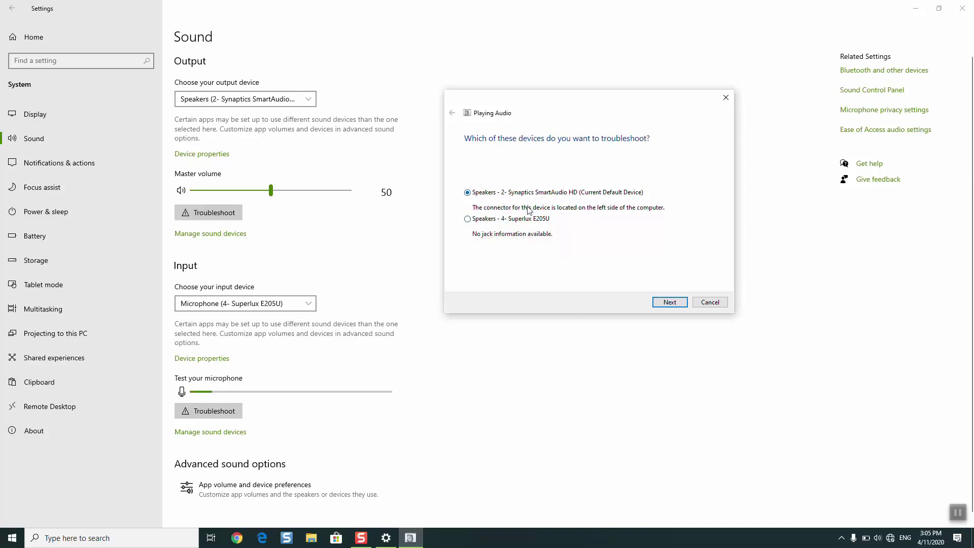
click(669, 303)
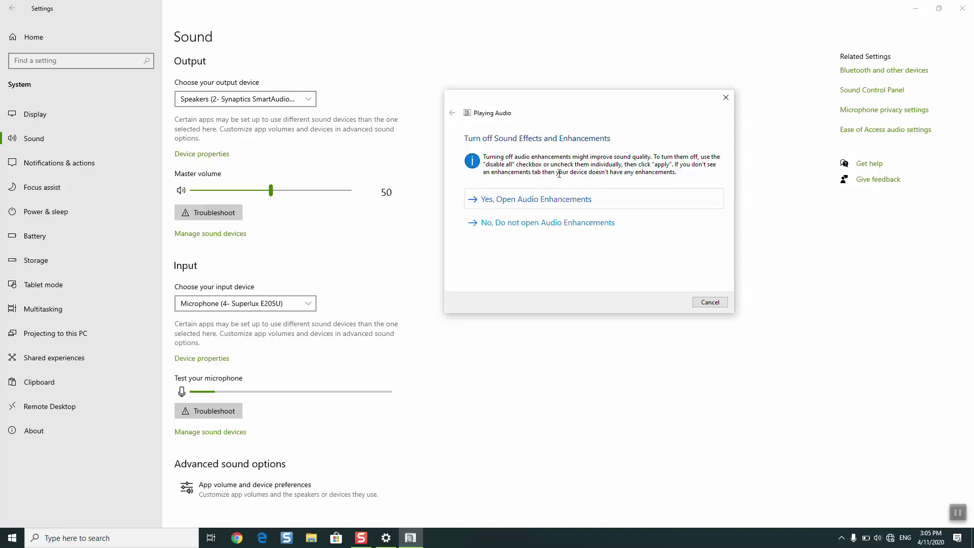
Accept opening audio enhancements and raise the speakers level to 90
click(534, 204)
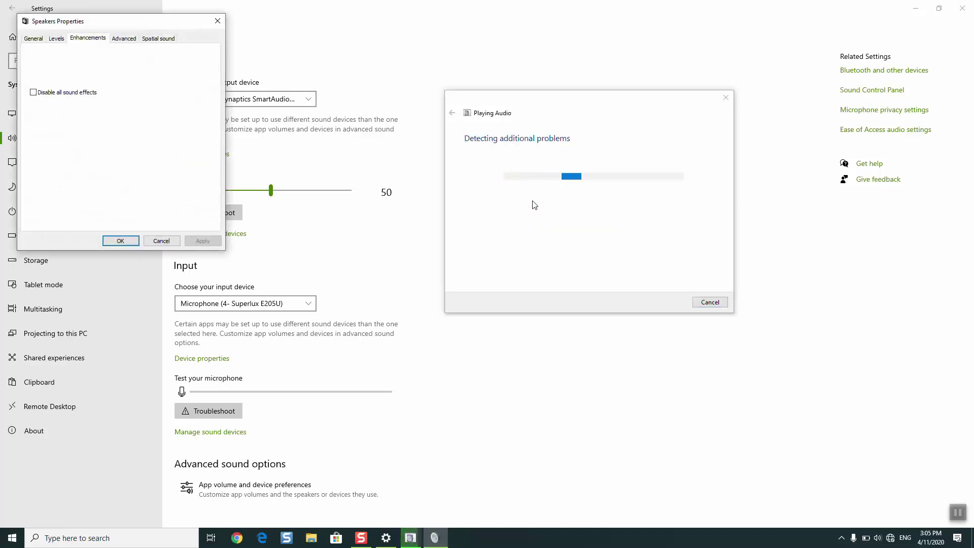
click(43, 42)
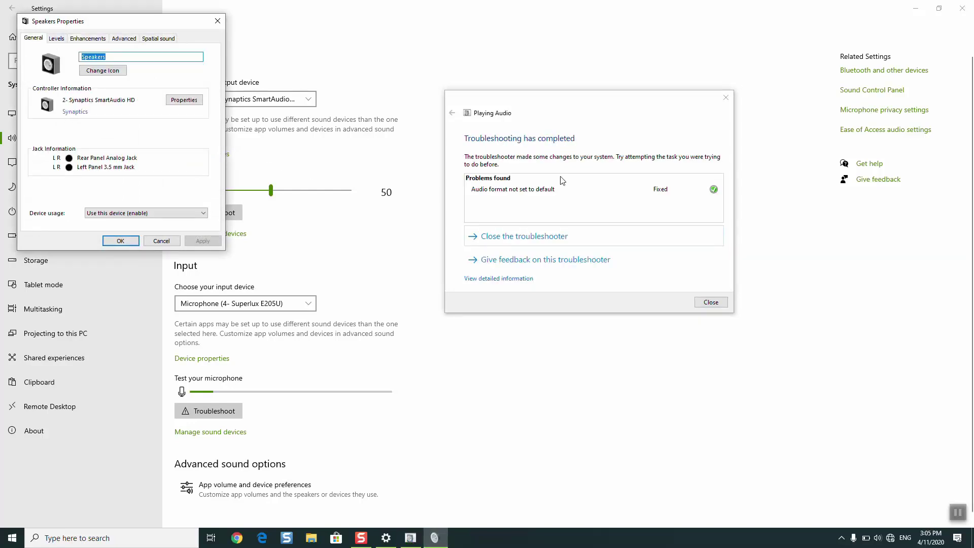
click(56, 38)
click(102, 71)
click(103, 75)
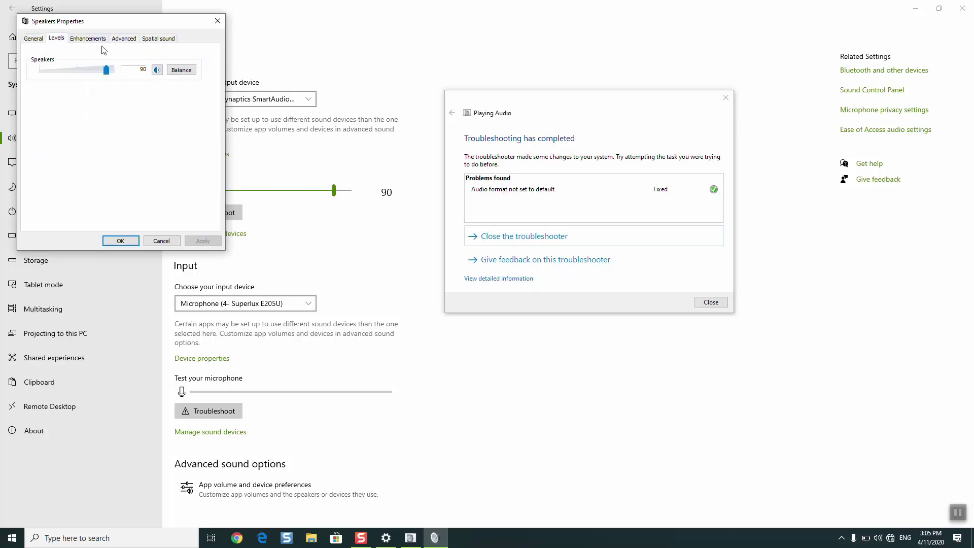
Keep 24 bit, 48000 Hz as the default format and confirm Speakers Properties
click(103, 40)
click(122, 39)
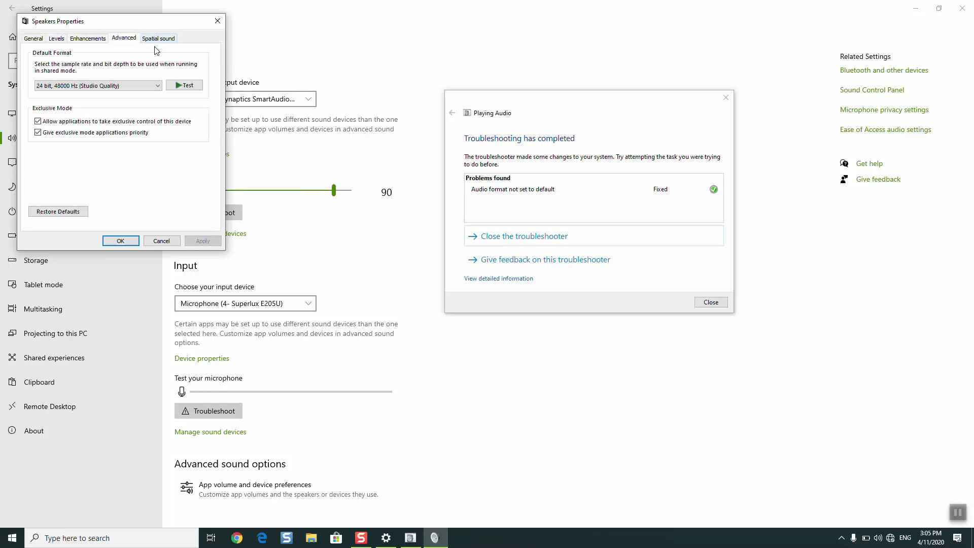
click(135, 86)
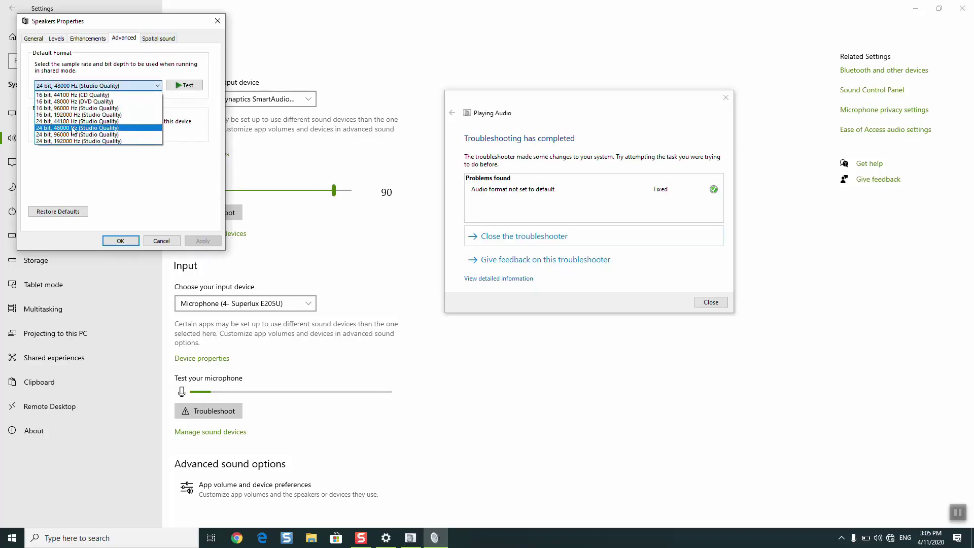
click(94, 161)
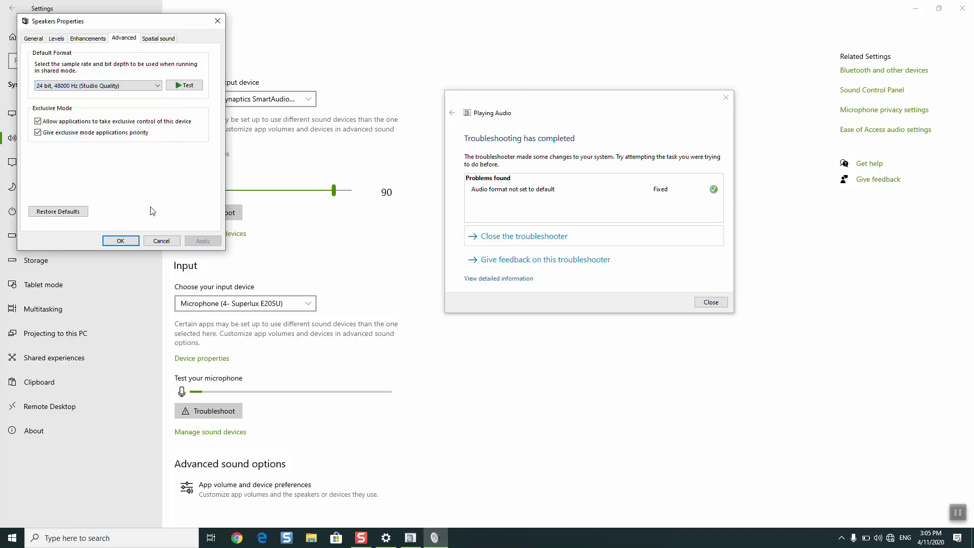
click(121, 241)
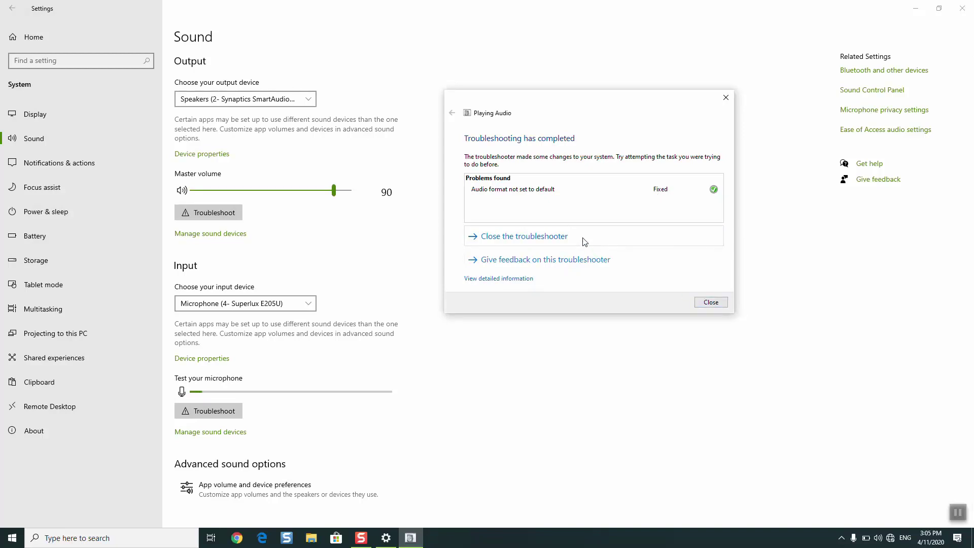
click(545, 279)
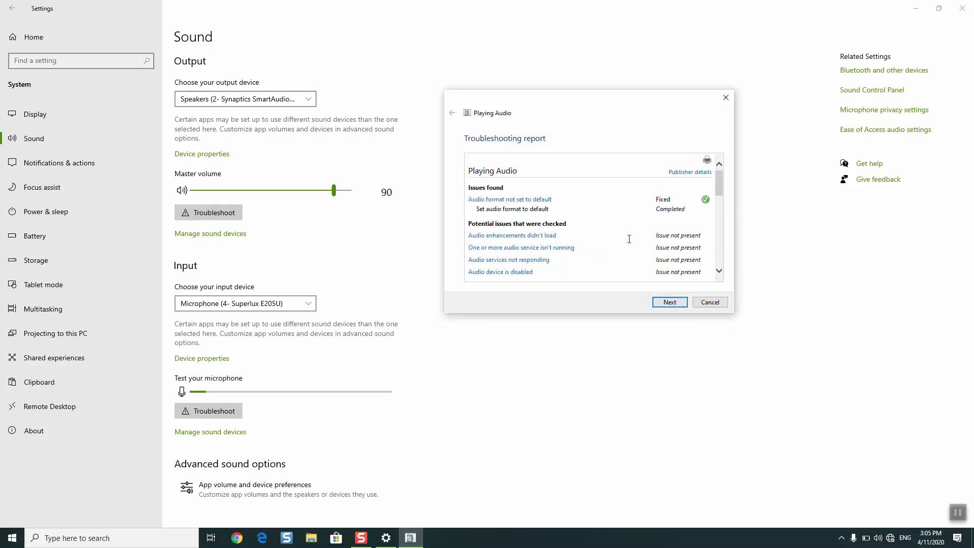
scroll(629, 239, down, 5)
scroll(635, 236, up, 5)
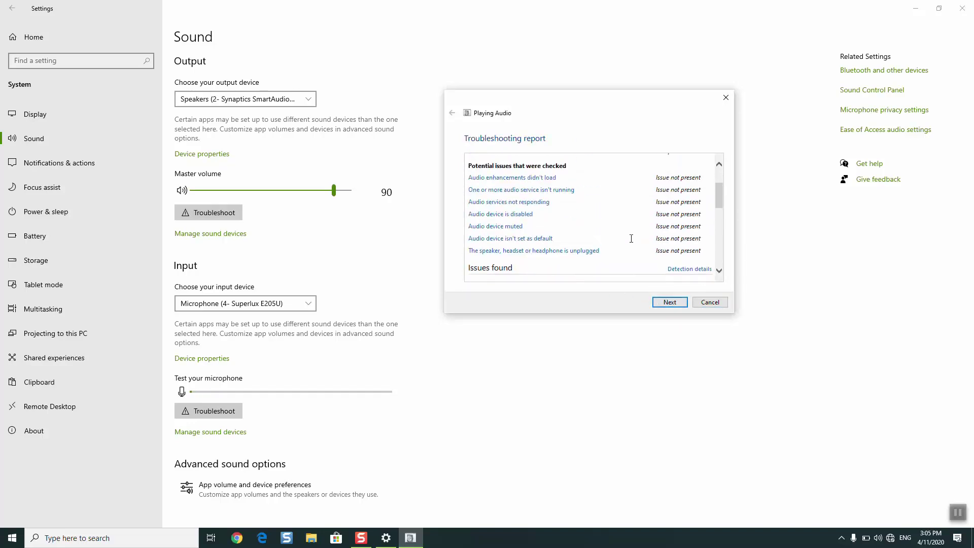
scroll(544, 239, down, 2)
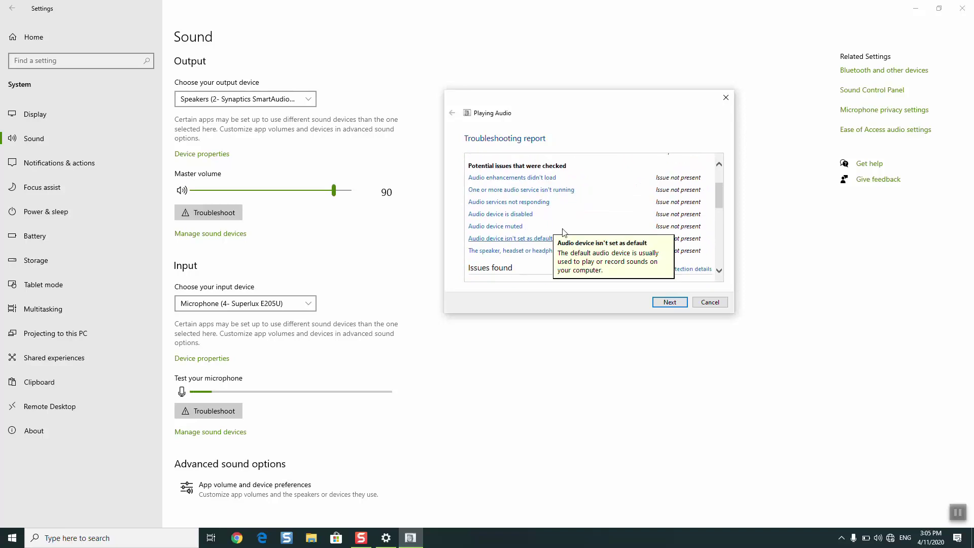
scroll(653, 209, down, 8)
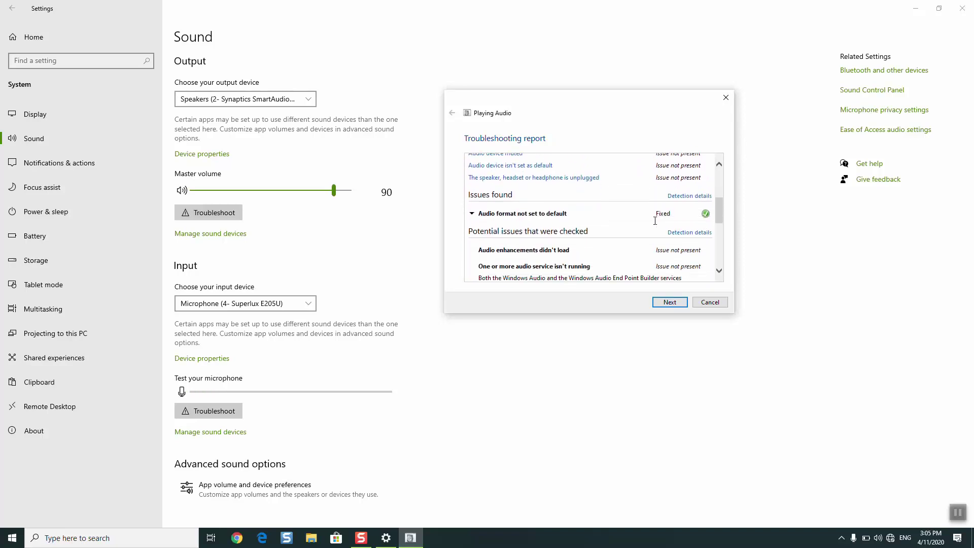
scroll(657, 223, down, 1)
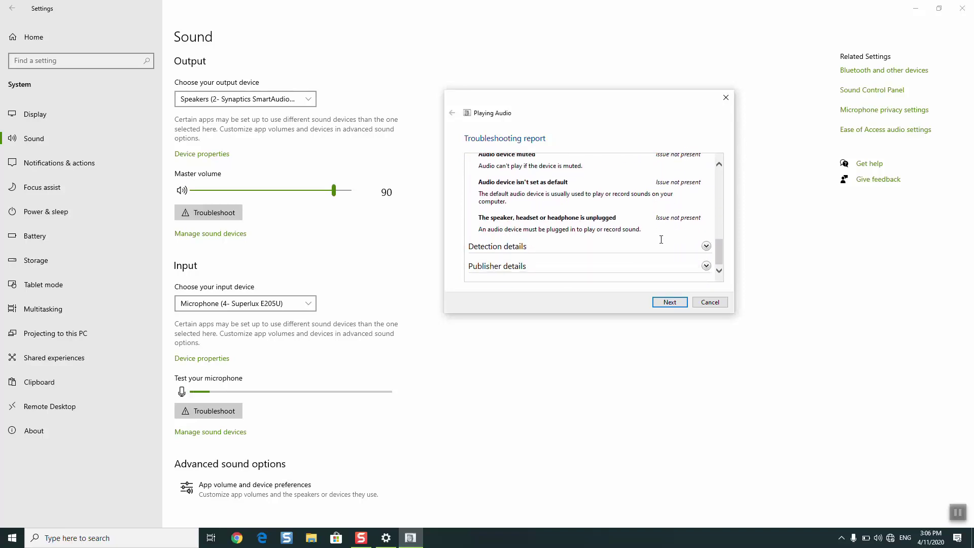
click(705, 246)
scroll(707, 246, down, 3)
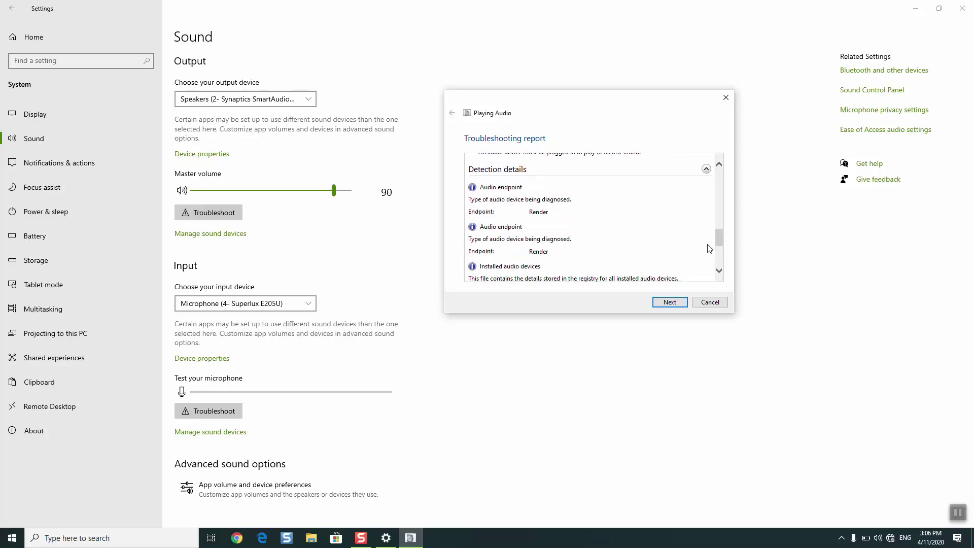
scroll(709, 248, down, 4)
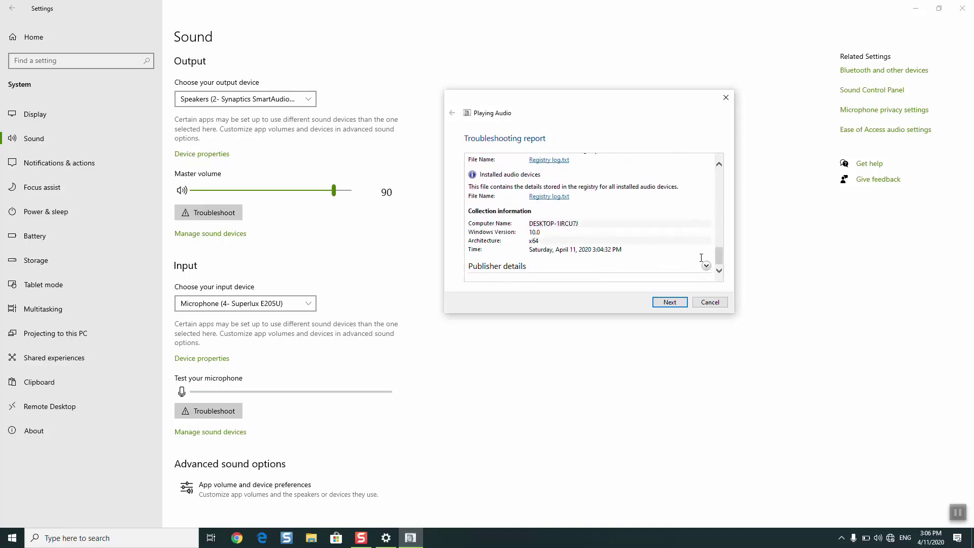
click(705, 266)
scroll(658, 246, down, 6)
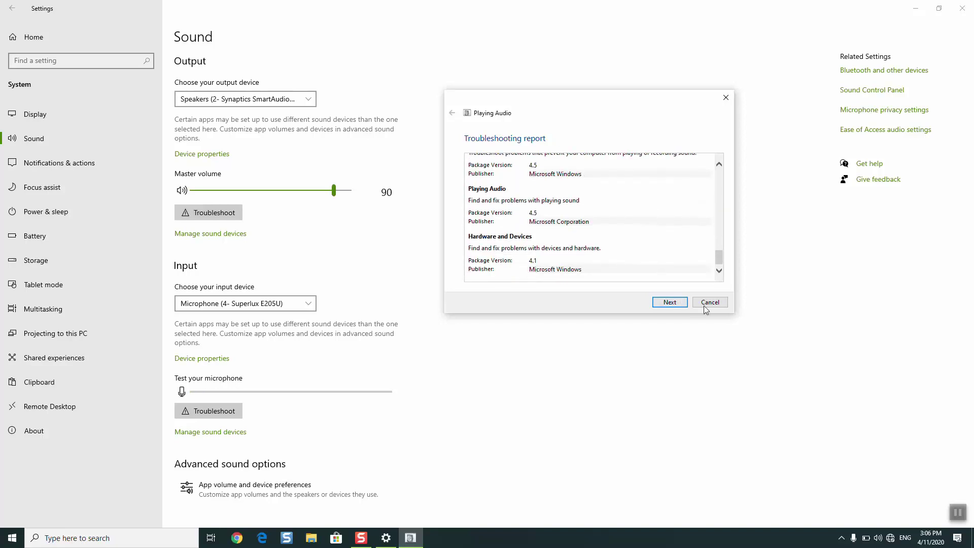
click(662, 305)
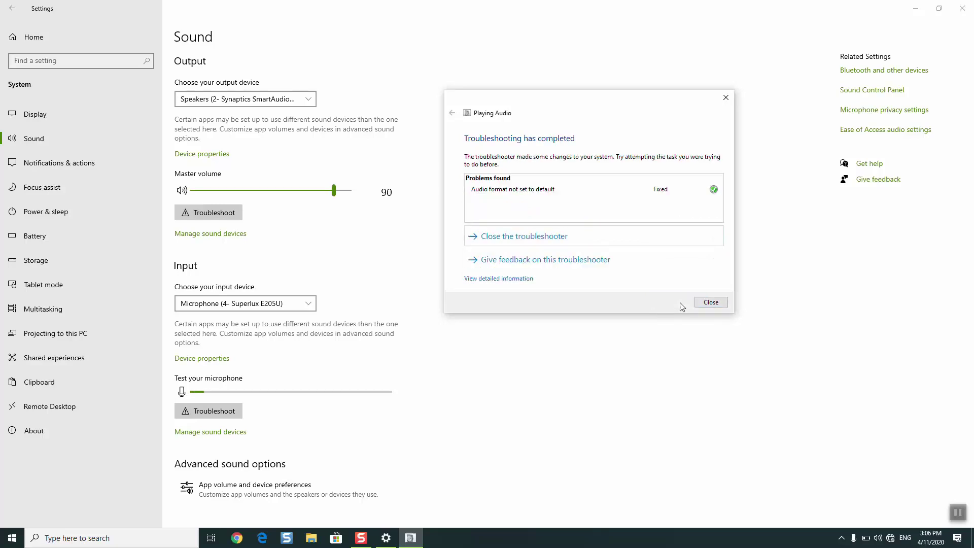
Close the Playing Audio troubleshooter, check the output device list, and close Settings
click(715, 304)
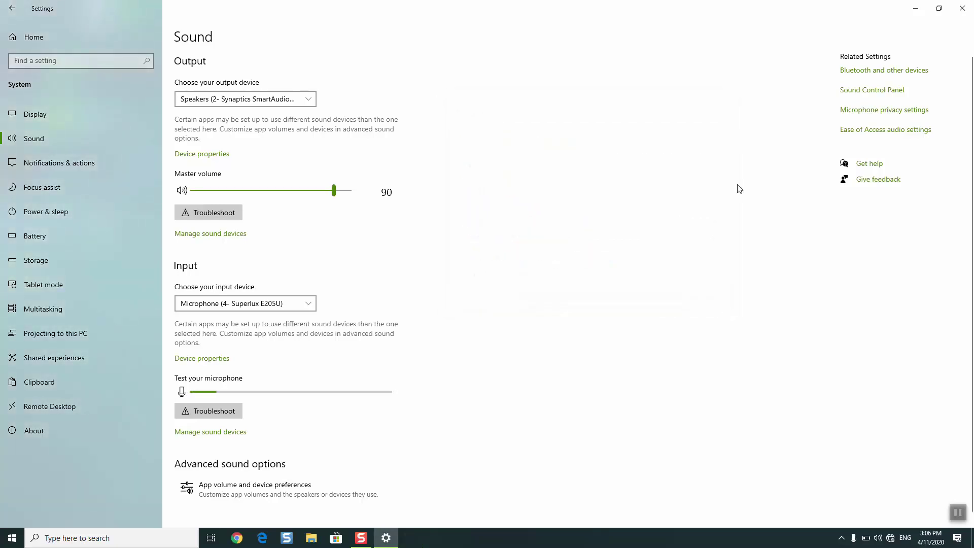
click(296, 100)
click(961, 8)
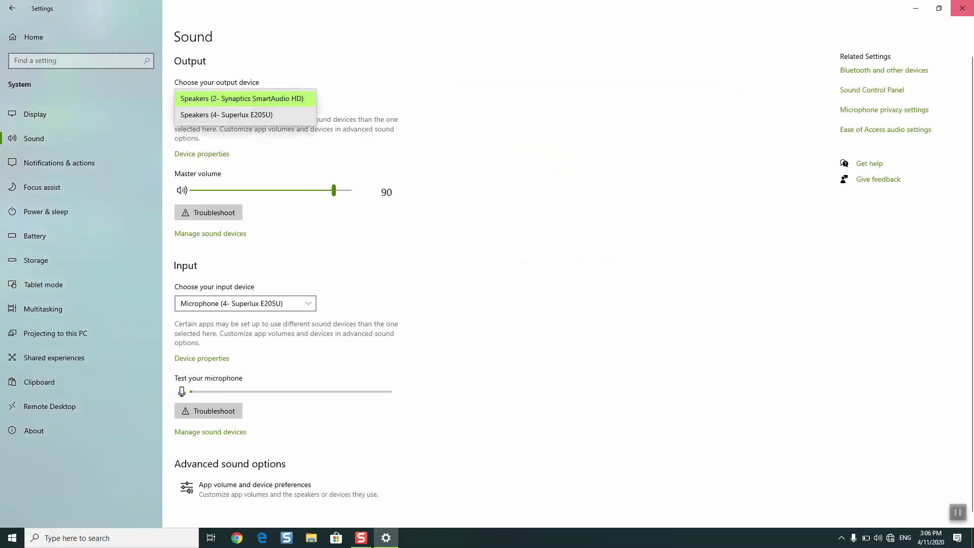